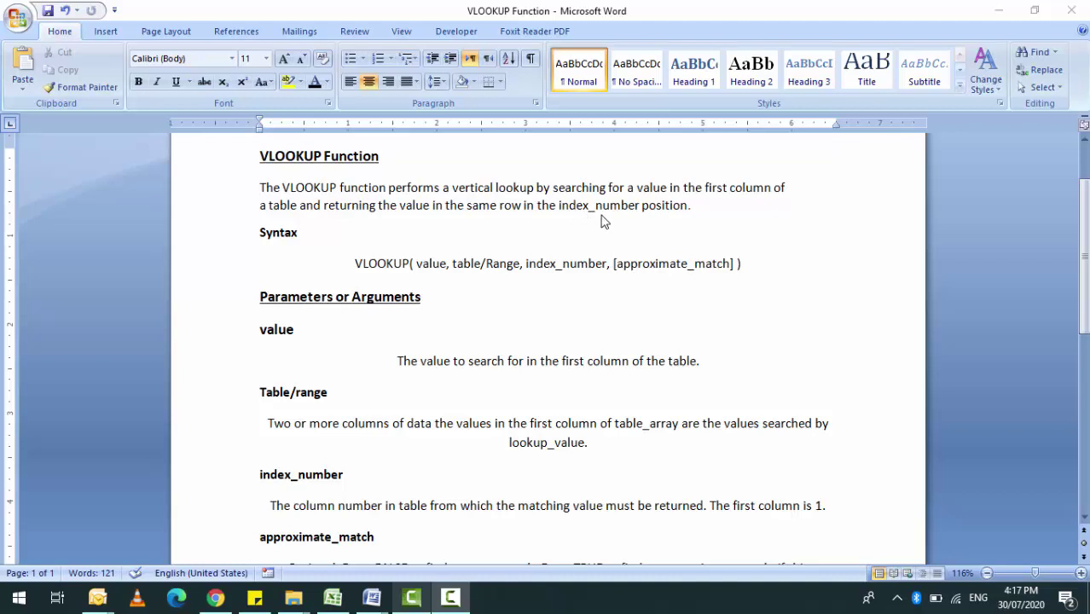
# Read the VLOOKUP syntax and argument notes, then switch to Excel and examine the marks table range B4:I14 and its Roll No column.
pyautogui.scroll(-1, 601, 221)
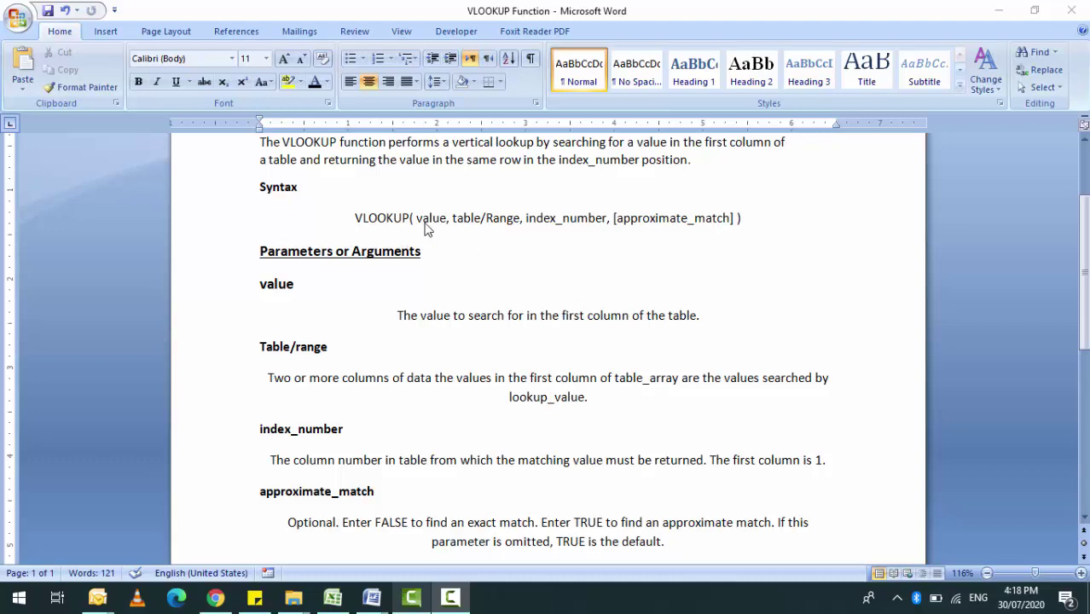
pyautogui.scroll(-1, 427, 230)
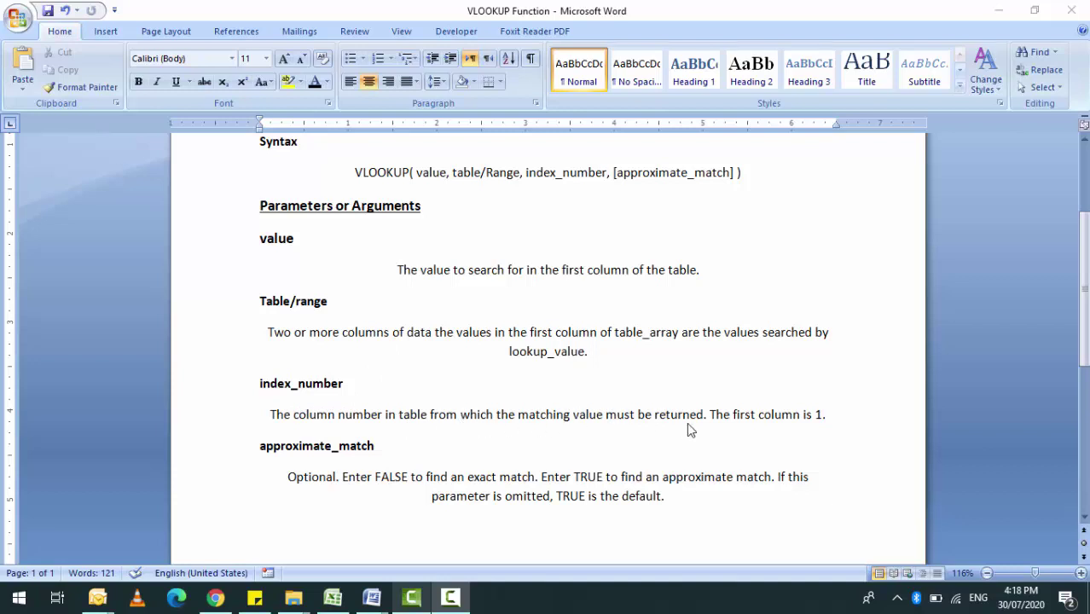
pyautogui.click(334, 598)
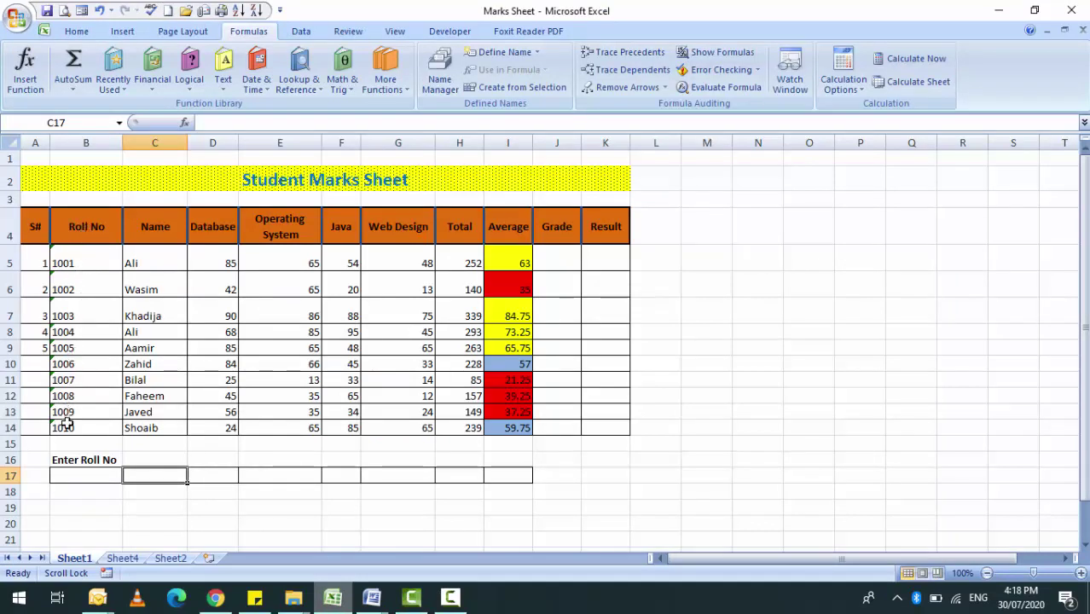
pyautogui.moveTo(61, 227); pyautogui.dragTo(524, 426)
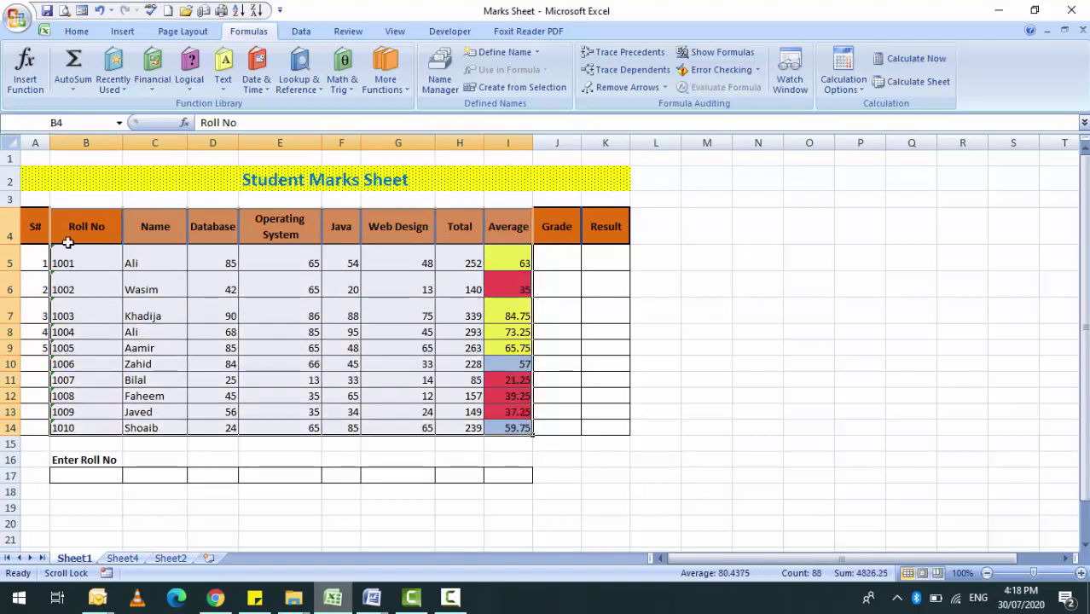
pyautogui.moveTo(68, 246); pyautogui.dragTo(65, 427)
pyautogui.moveTo(85, 228); pyautogui.dragTo(529, 431)
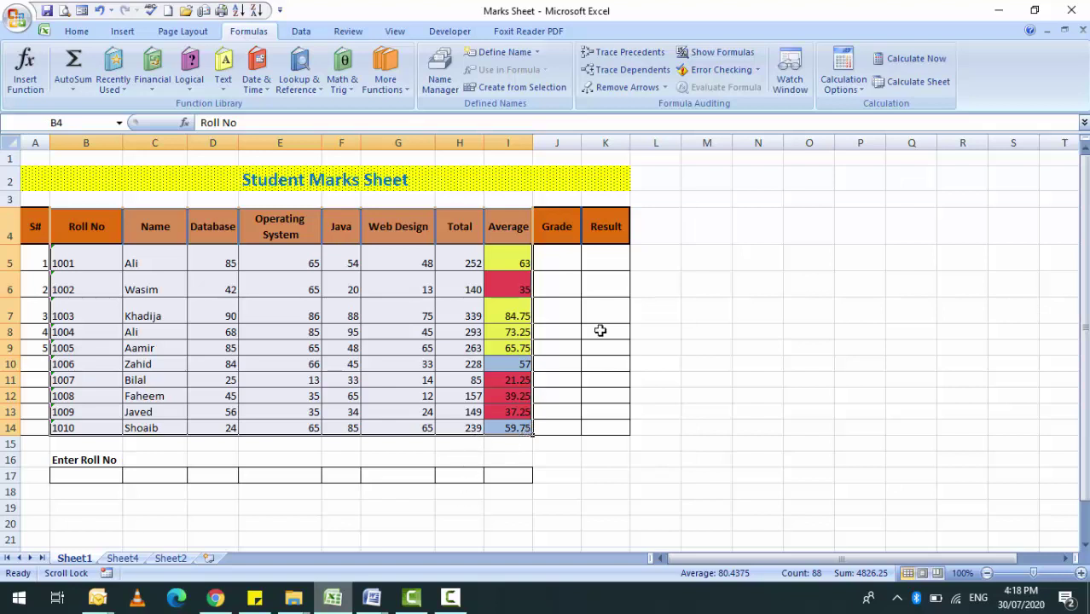
# Switch back to the VLOOKUP Function document in Word and examine the approximate_match description and the full syntax line.
pyautogui.click(372, 597)
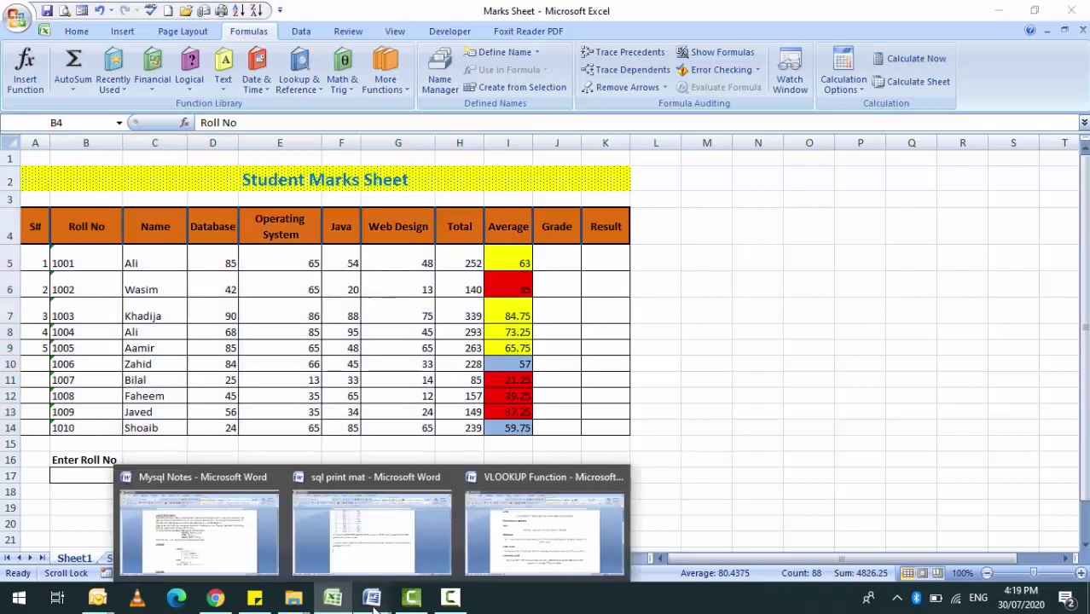
pyautogui.click(563, 558)
pyautogui.scroll(-1, 453, 267)
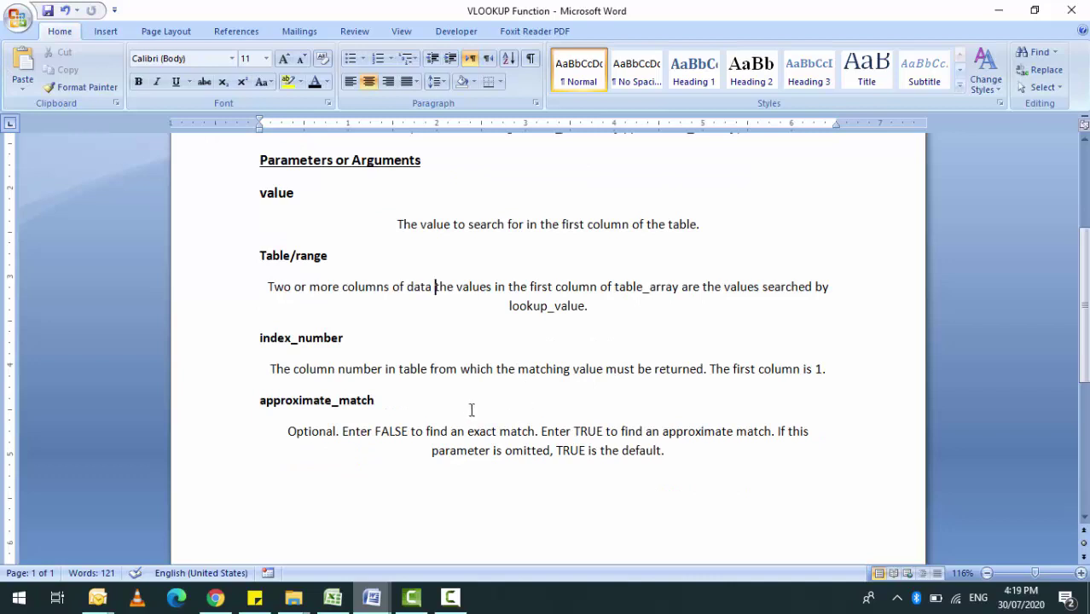
pyautogui.click(325, 431)
pyautogui.moveTo(466, 432); pyautogui.dragTo(539, 433)
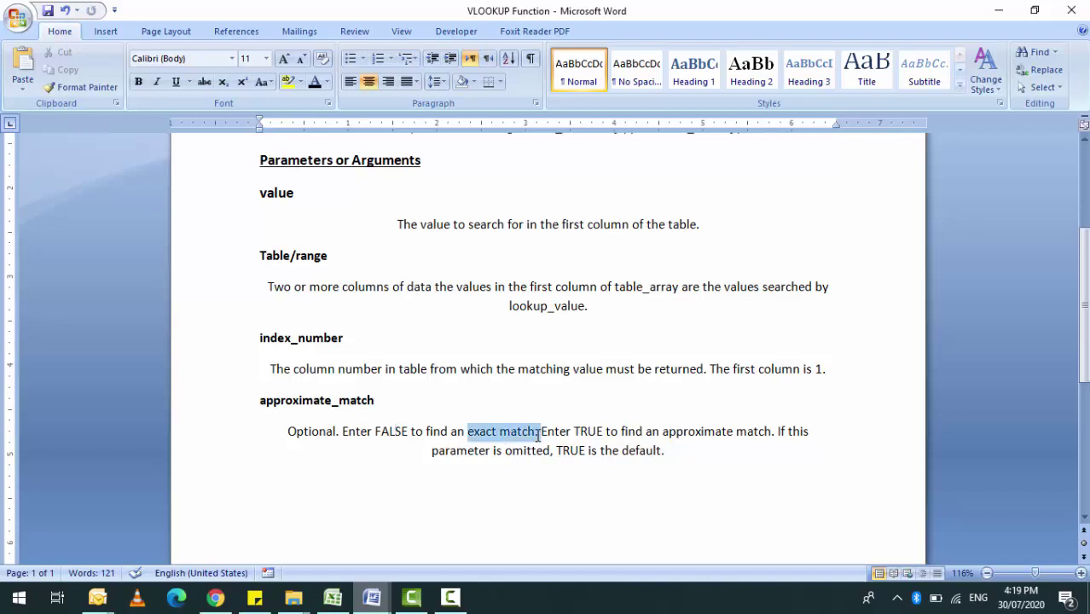
pyautogui.click(612, 431)
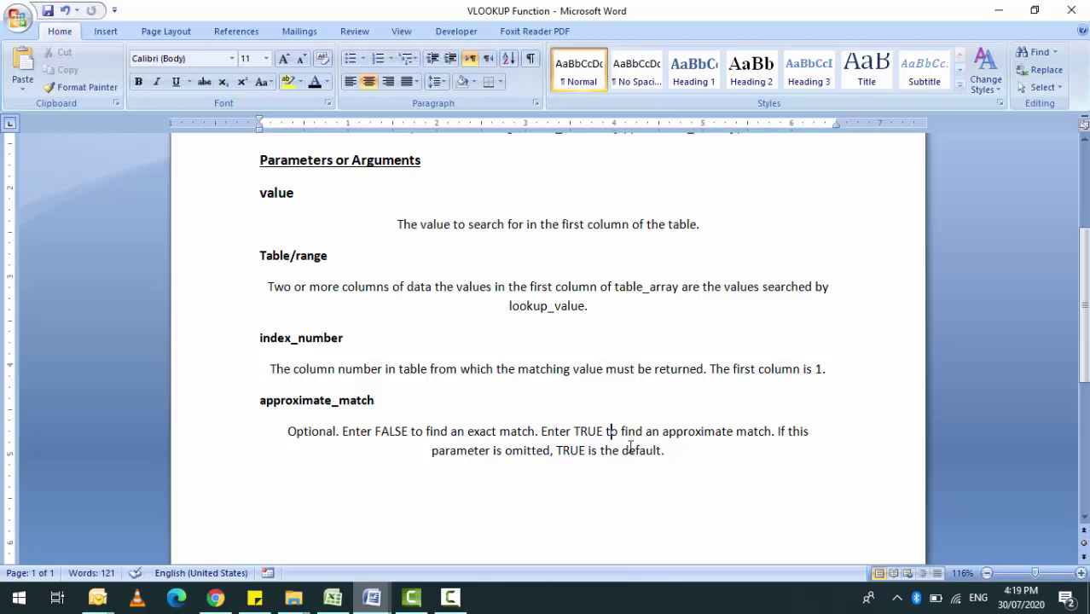
pyautogui.scroll(3, 630, 445)
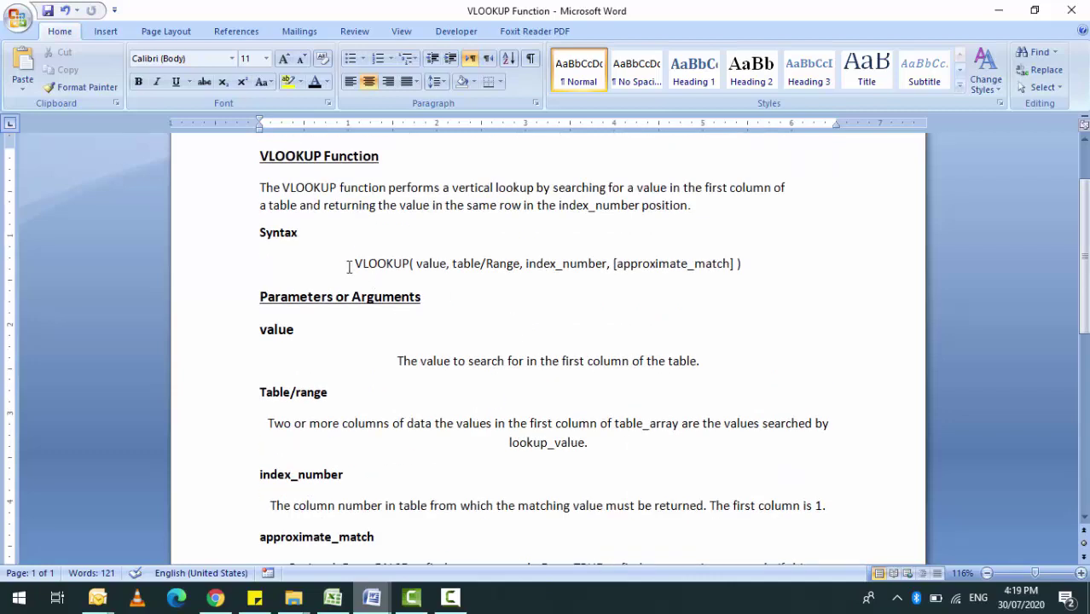
pyautogui.moveTo(349, 267); pyautogui.dragTo(761, 263)
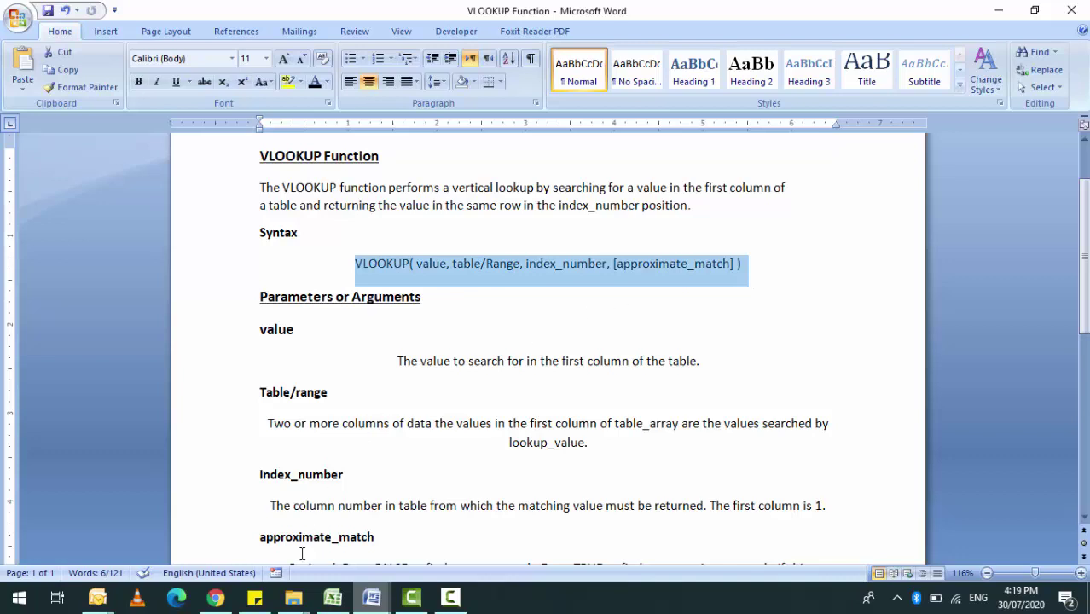
# Switch to the Marks Sheet workbook in Excel and enter =VLOOKUP(B17,B4:I14,2,TRUE) in cell C17.
pyautogui.click(332, 597)
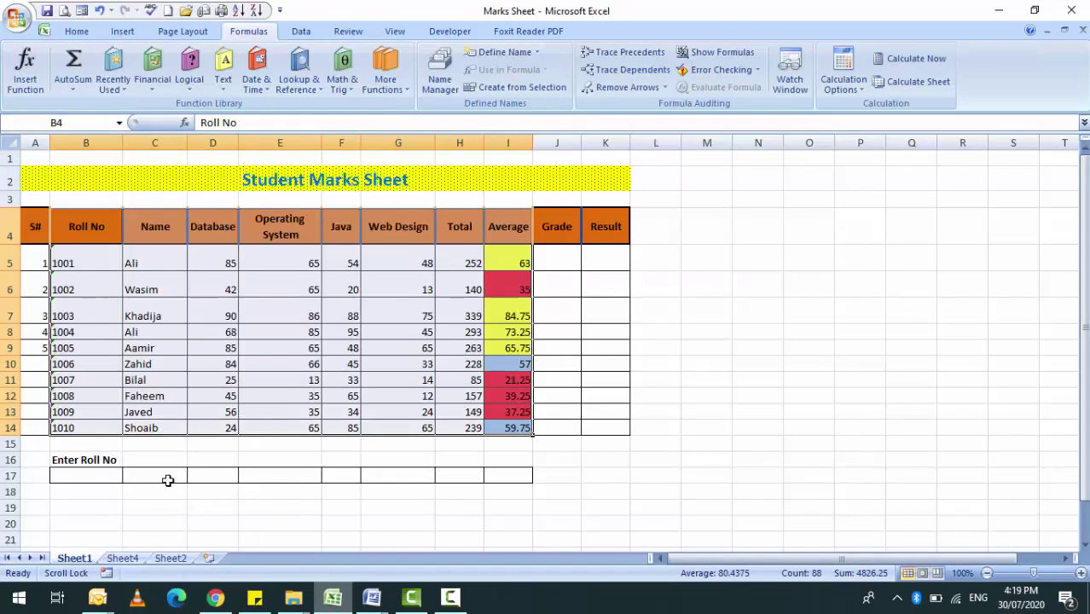
pyautogui.click(168, 480)
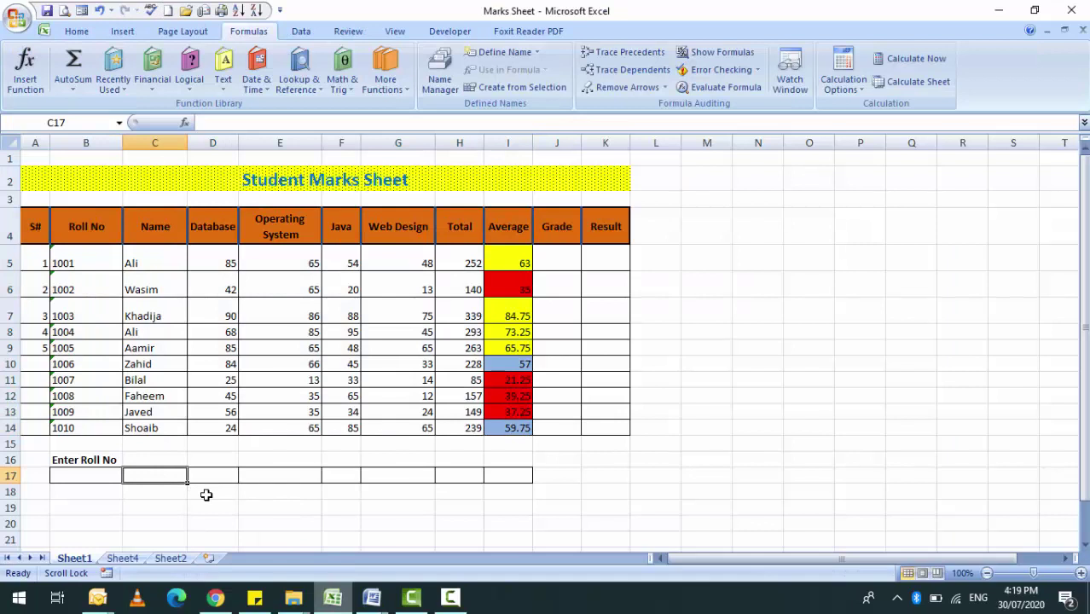
pyautogui.write('=v;')
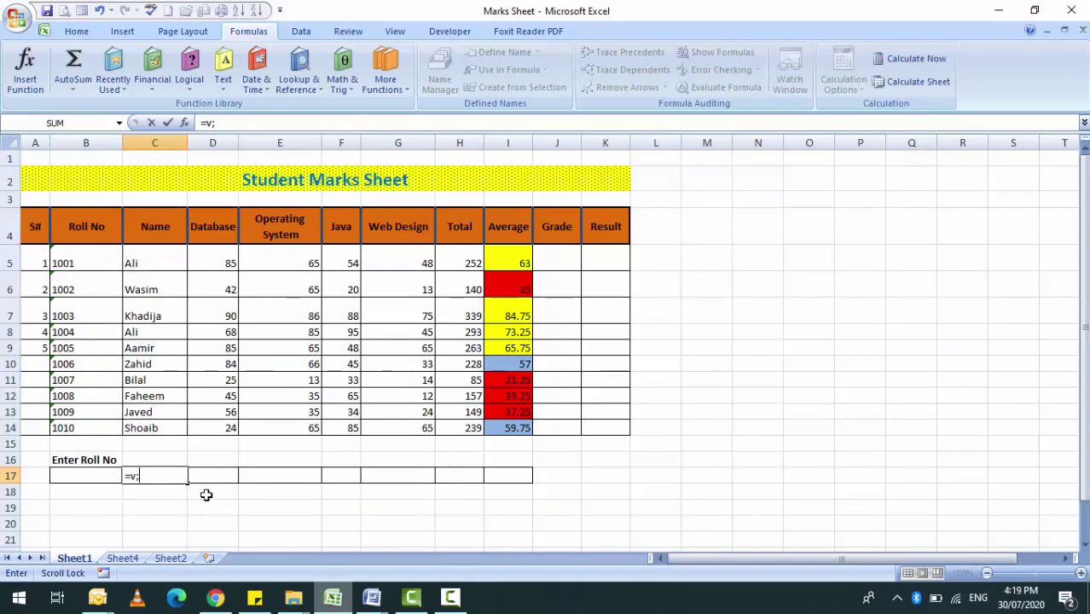
pyautogui.write('loo')
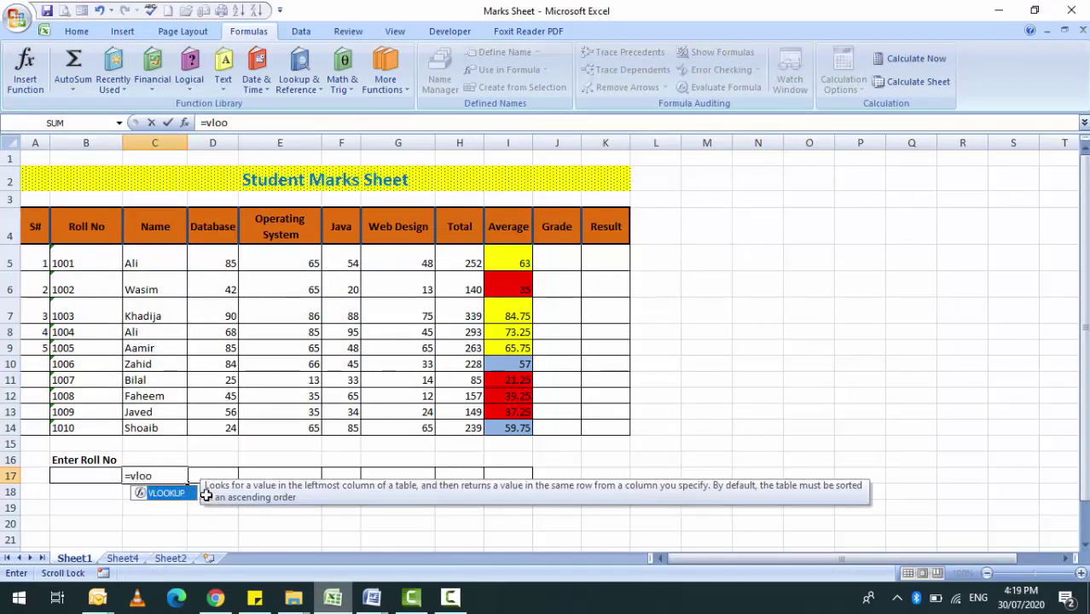
pyautogui.write('kup(')
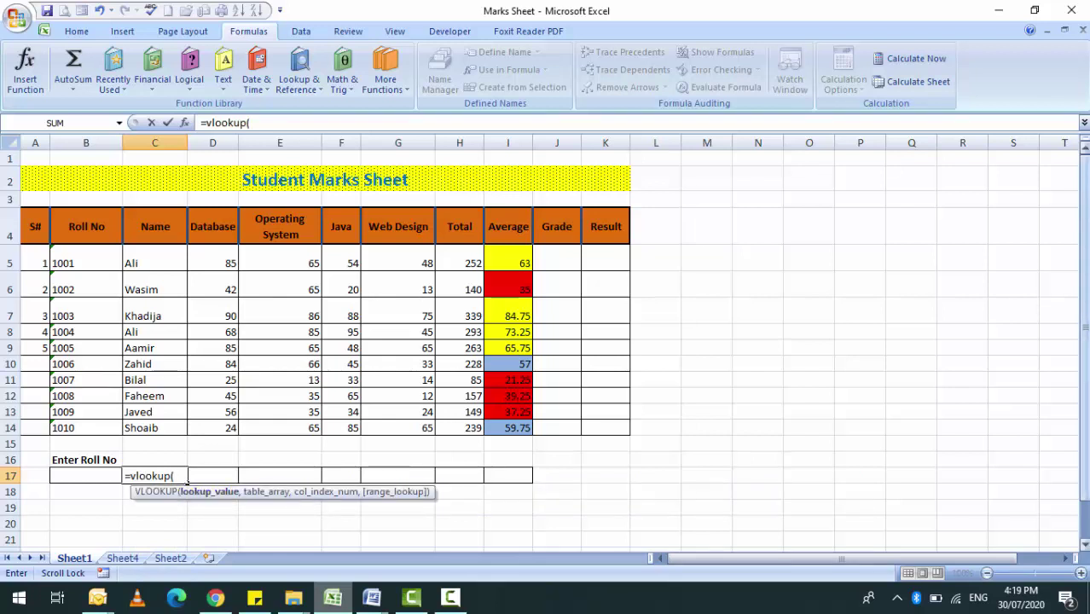
pyautogui.click(79, 476)
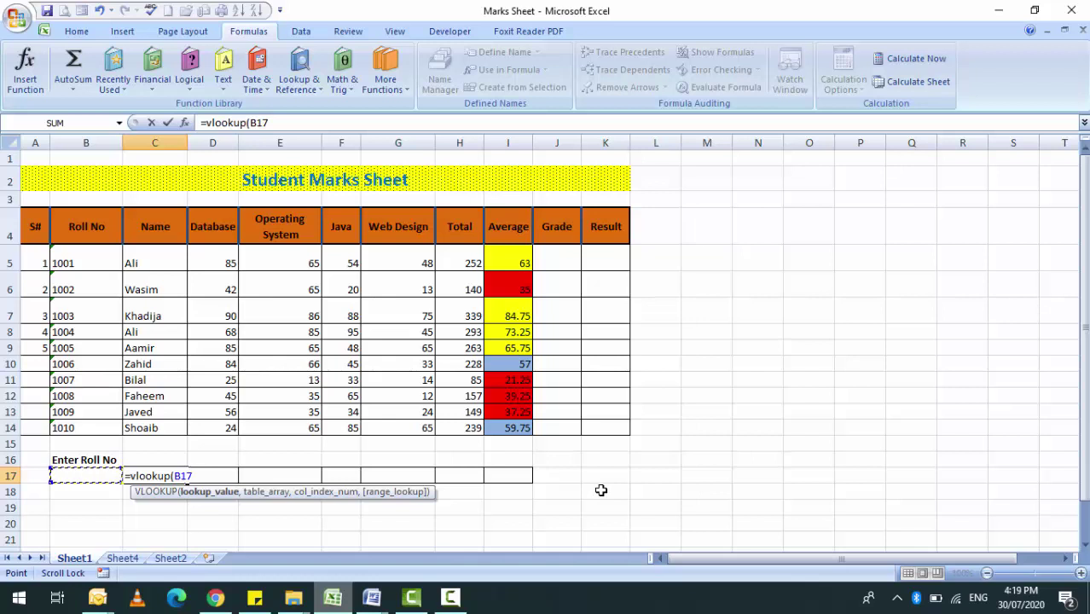
pyautogui.write(',')
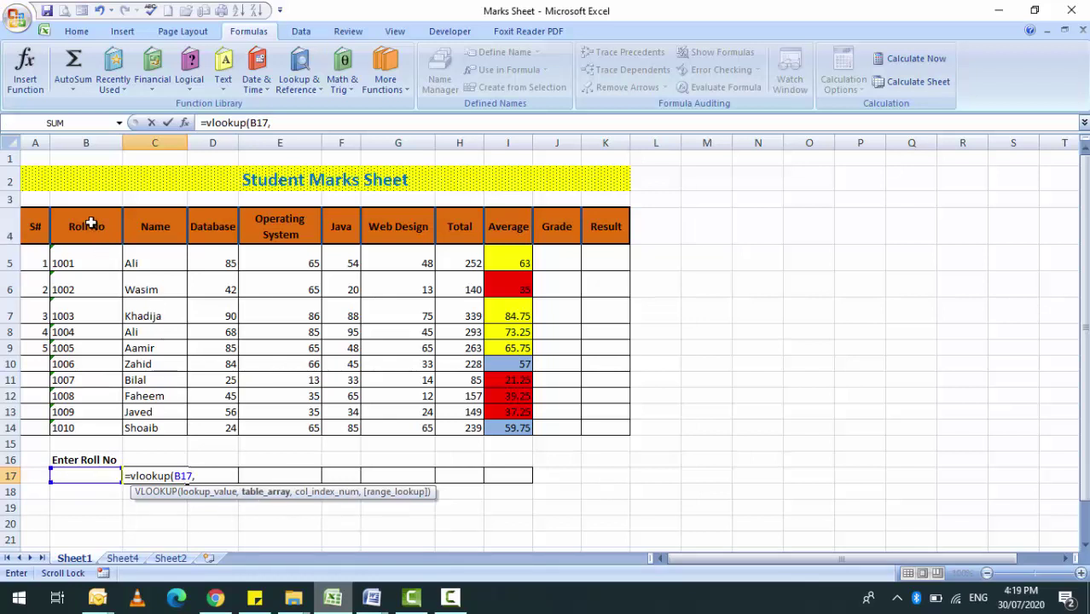
pyautogui.moveTo(91, 224); pyautogui.dragTo(523, 429)
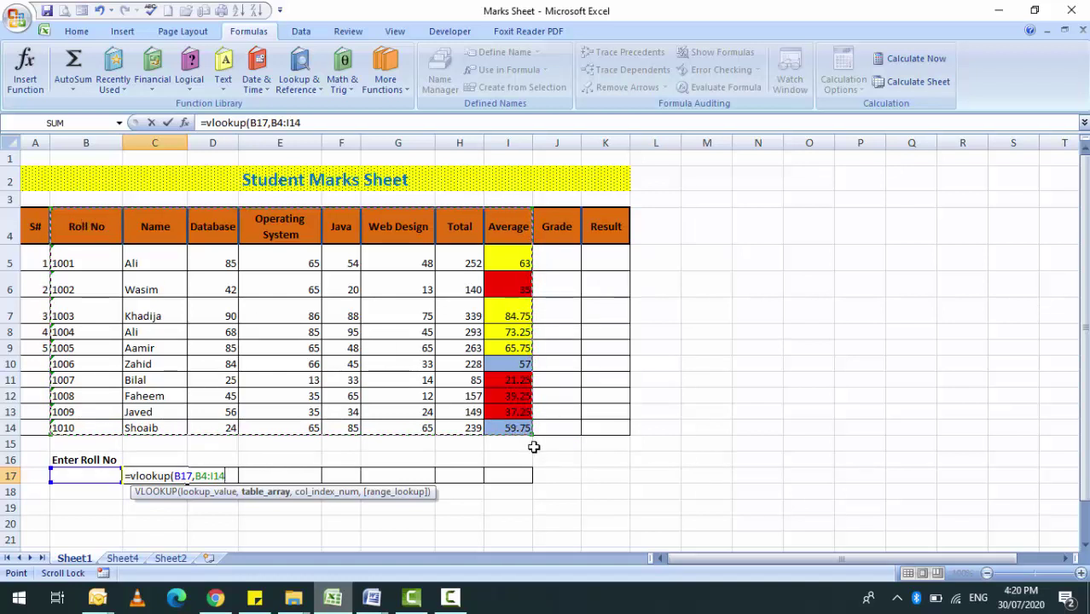
pyautogui.write(',')
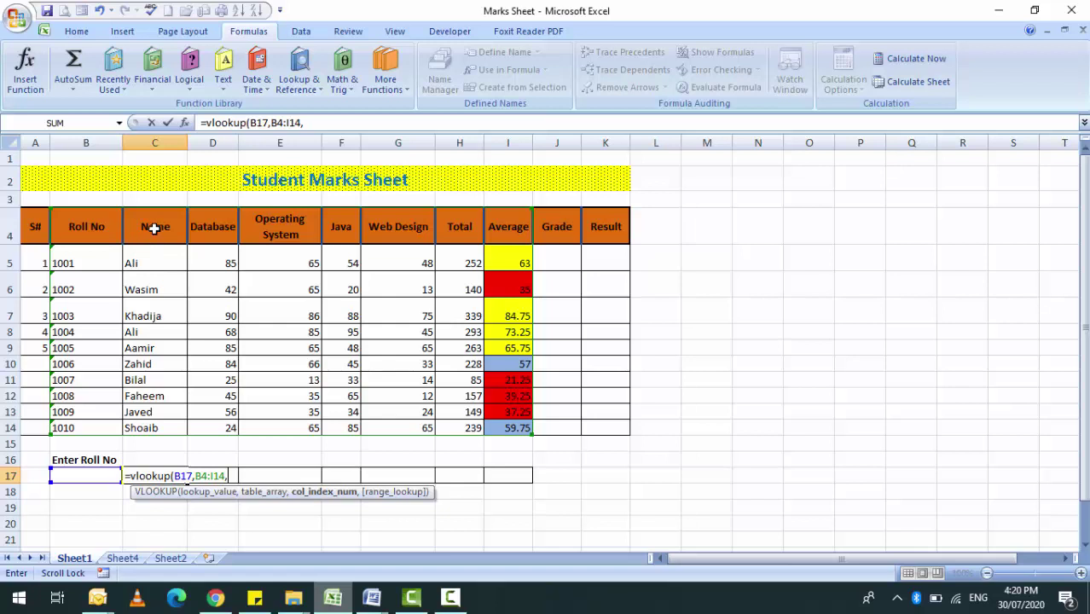
pyautogui.write('2,')
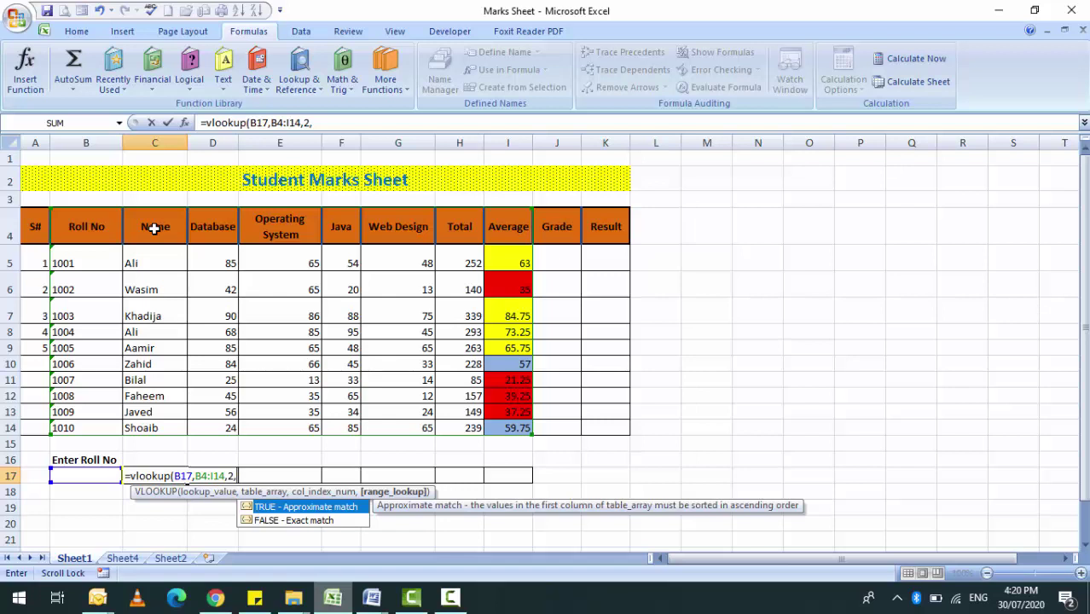
pyautogui.write('true)')
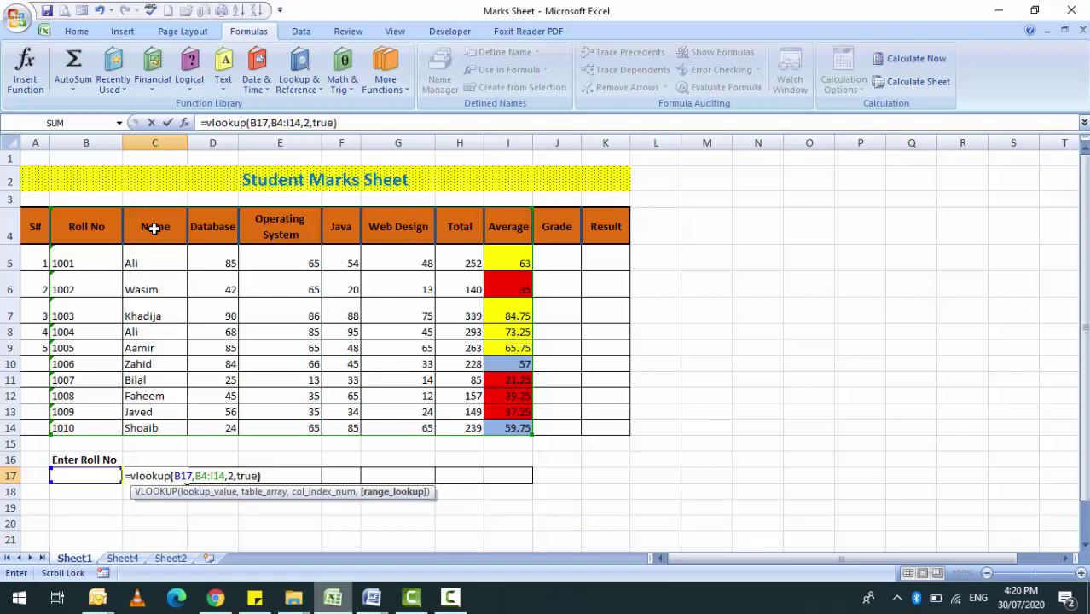
pyautogui.press('Return')
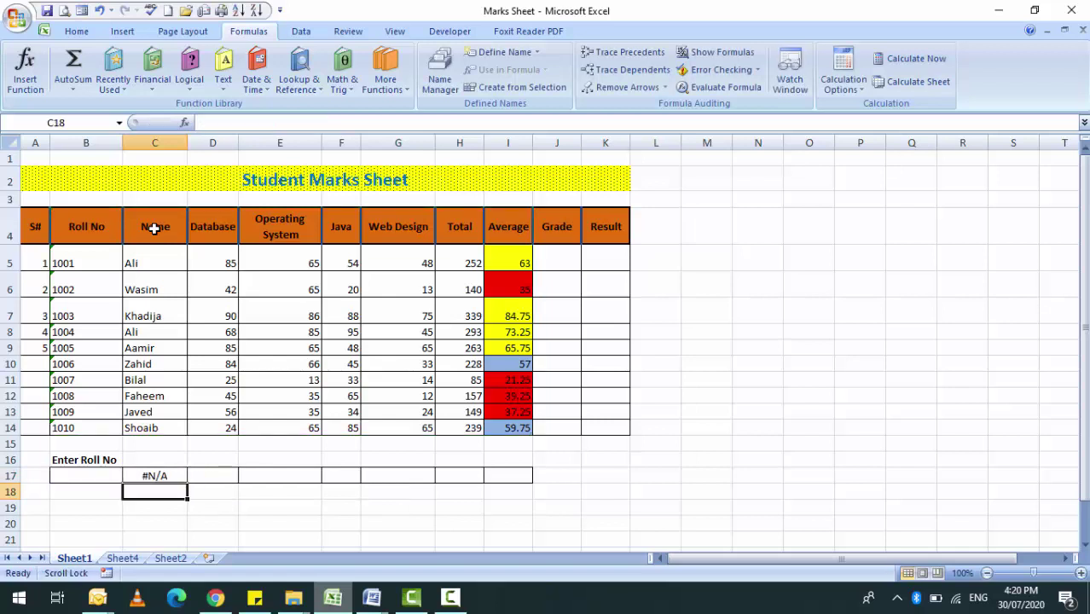
# Enter the third listed student's roll number in B17 as text, using a leading apostrophe.
pyautogui.click(107, 479)
pyautogui.write("'")
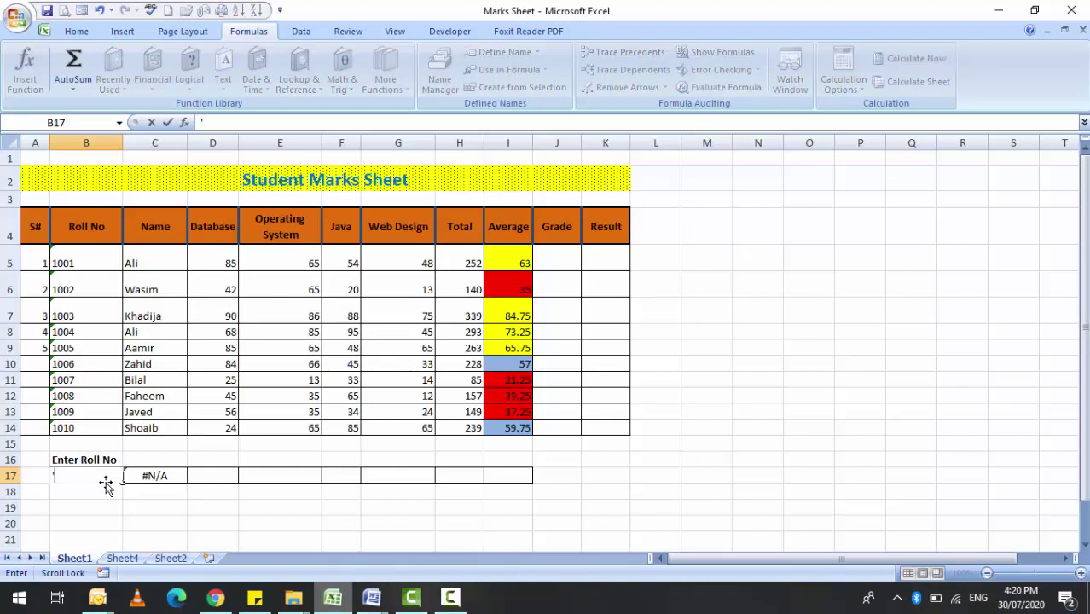
pyautogui.write('1003')
pyautogui.press('Return')
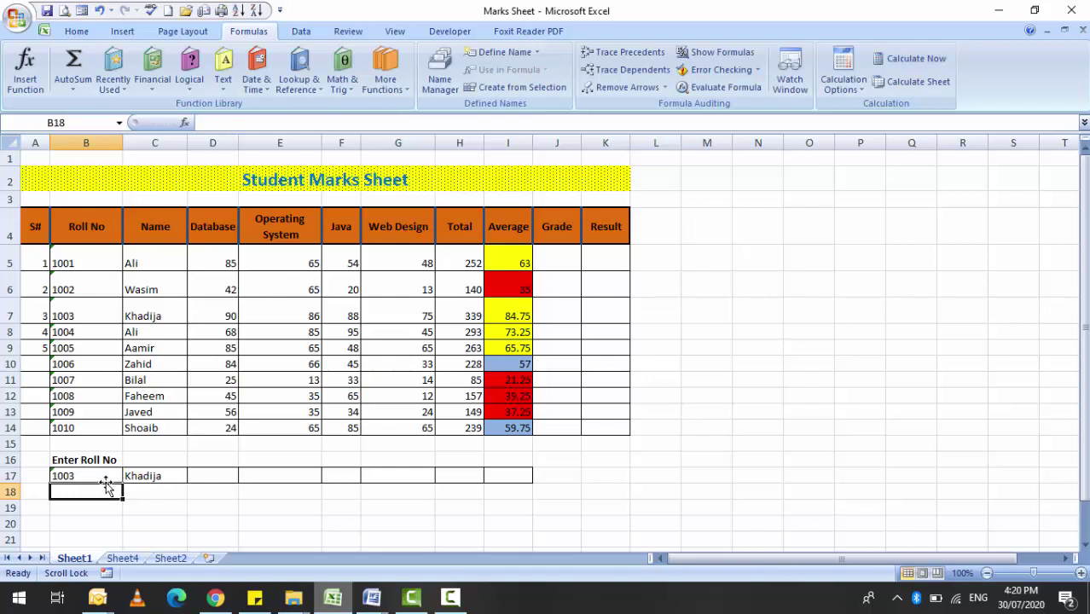
# Check the matching roll number in B7 and the column index argument of the VLOOKUP formula in C17.
pyautogui.click(90, 331)
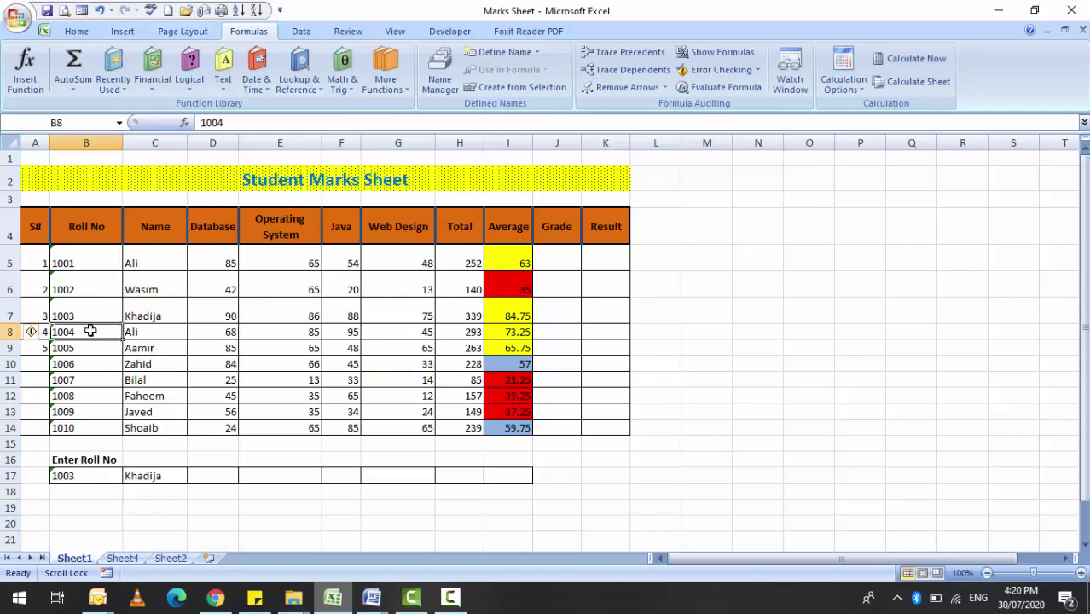
pyautogui.click(85, 313)
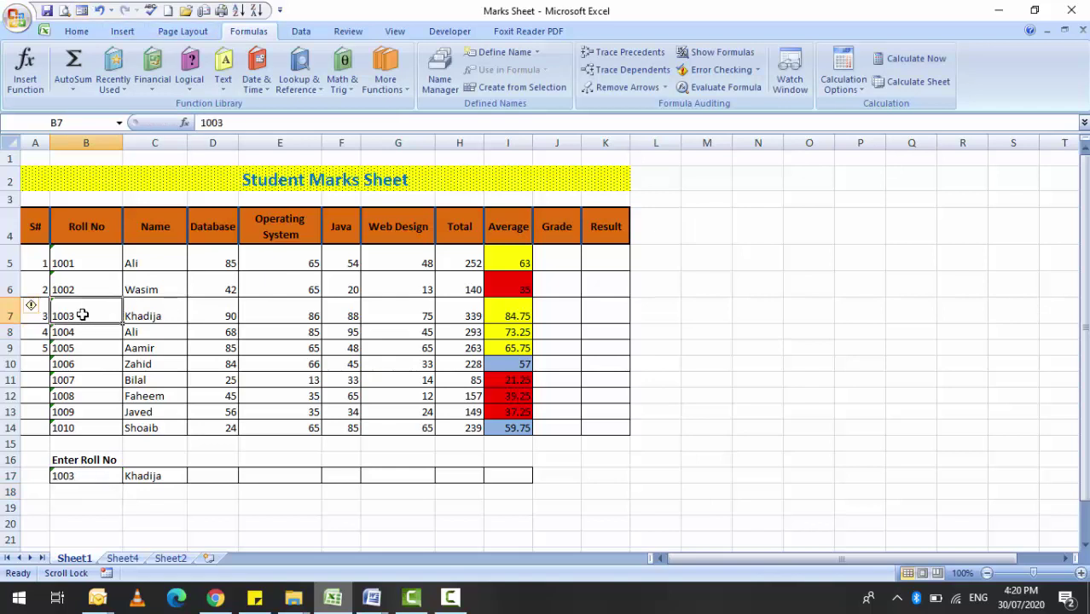
pyautogui.click(159, 476)
pyautogui.click(314, 122)
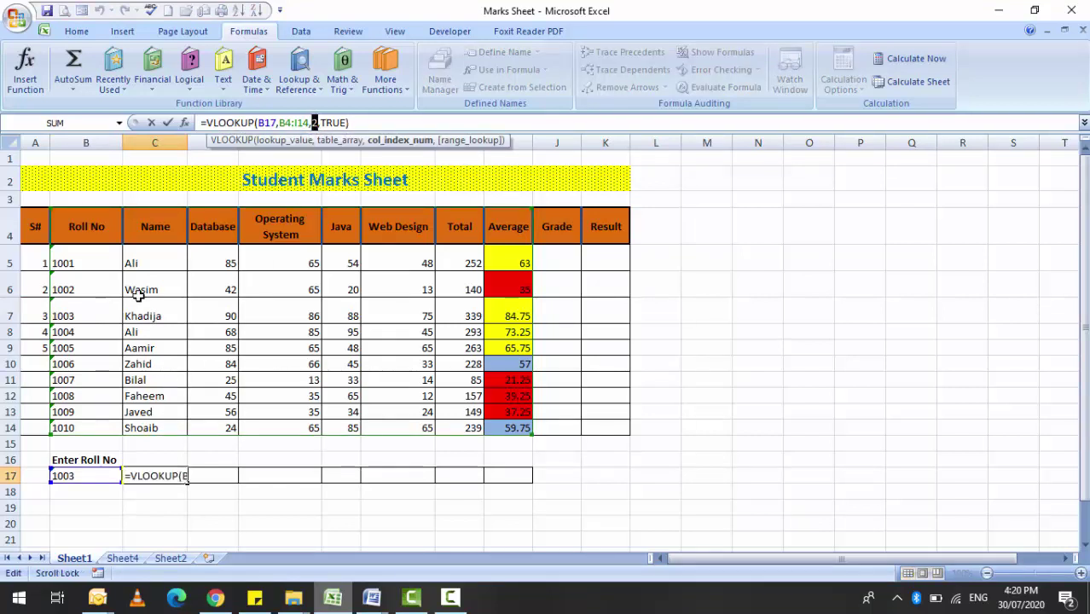
pyautogui.press('Return')
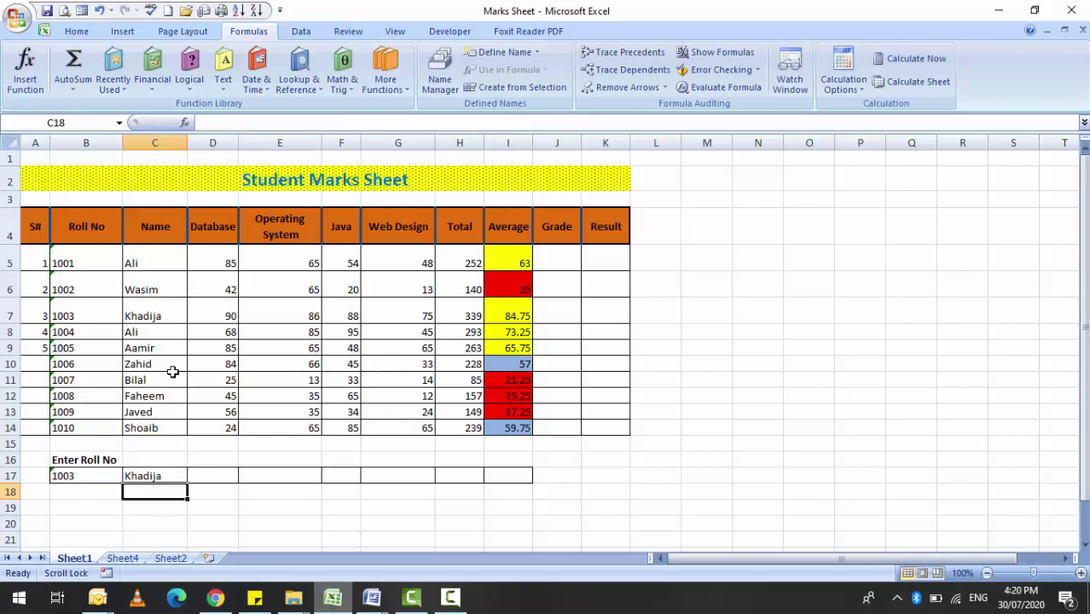
# Enter =VLOOKUP(B17,B4:I14,3,TRUE) in cell D17 to return the Database mark.
pyautogui.click(216, 478)
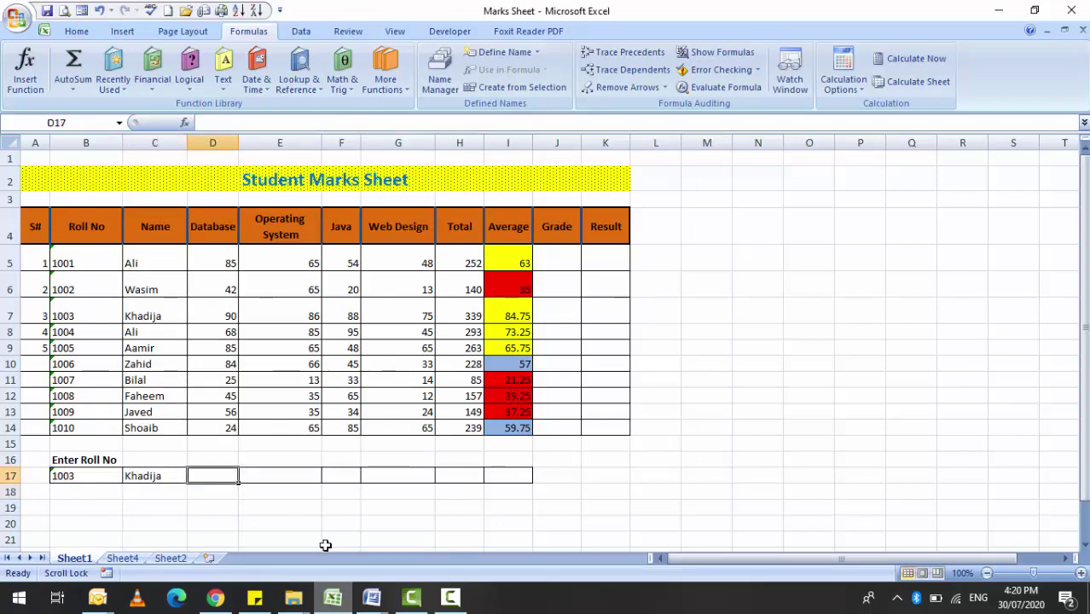
pyautogui.write('=vl')
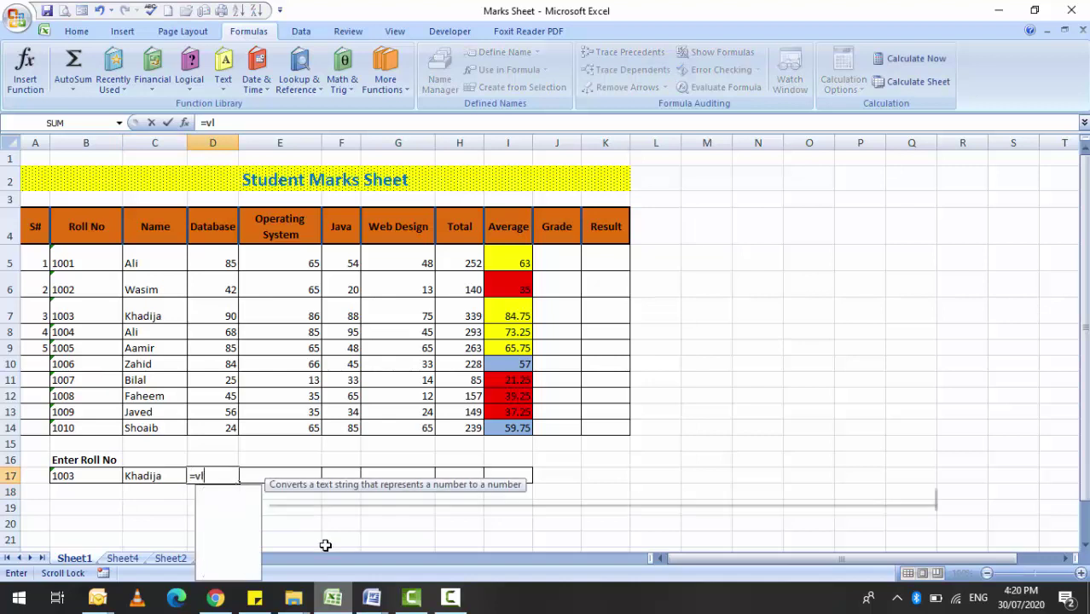
pyautogui.write('ooku')
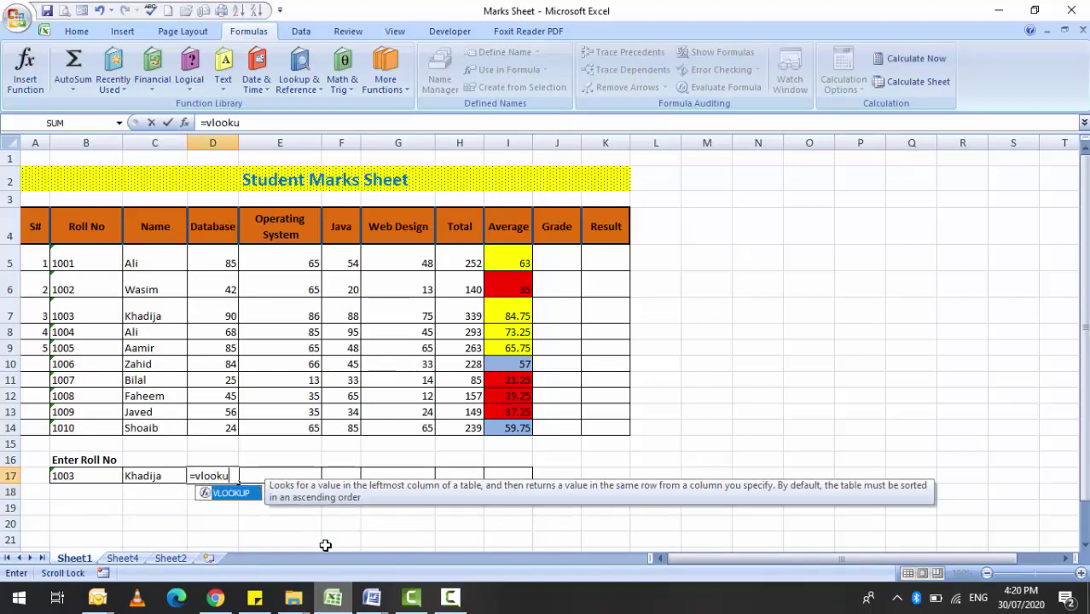
pyautogui.write('p(')
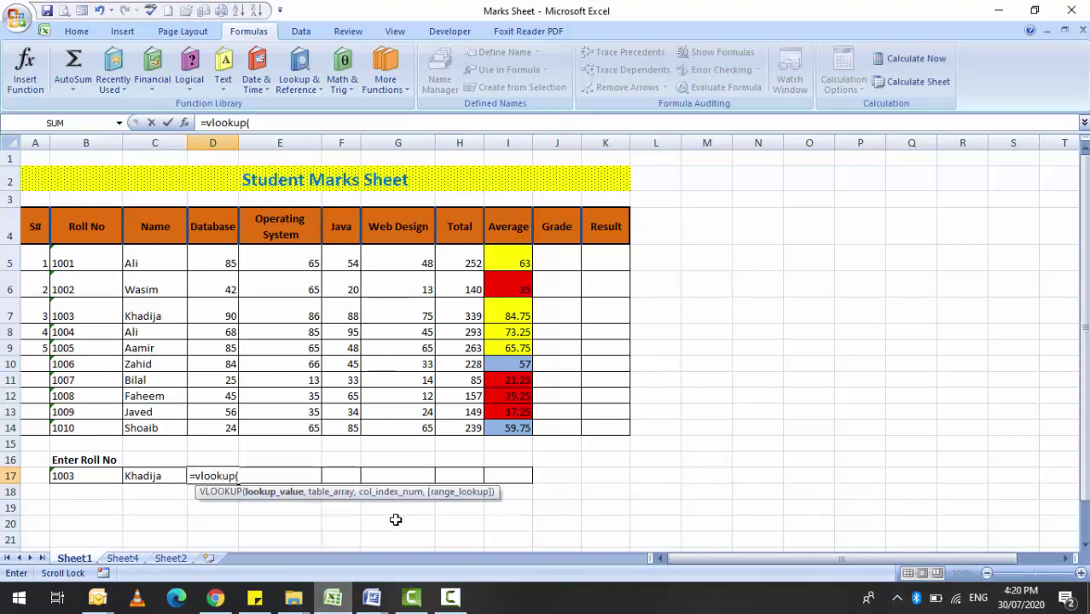
pyautogui.click(75, 475)
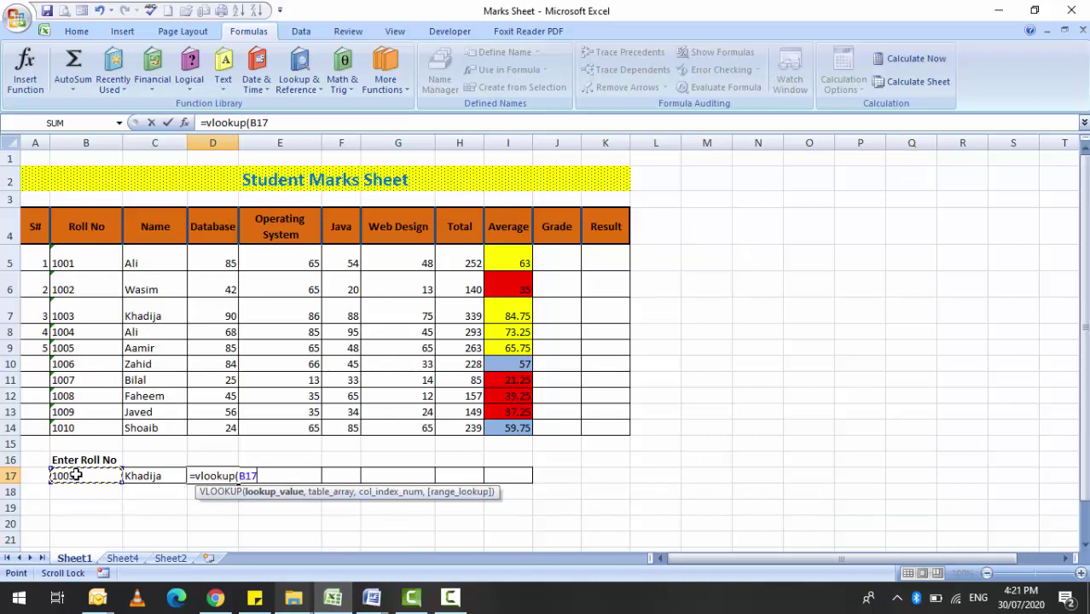
pyautogui.write(',')
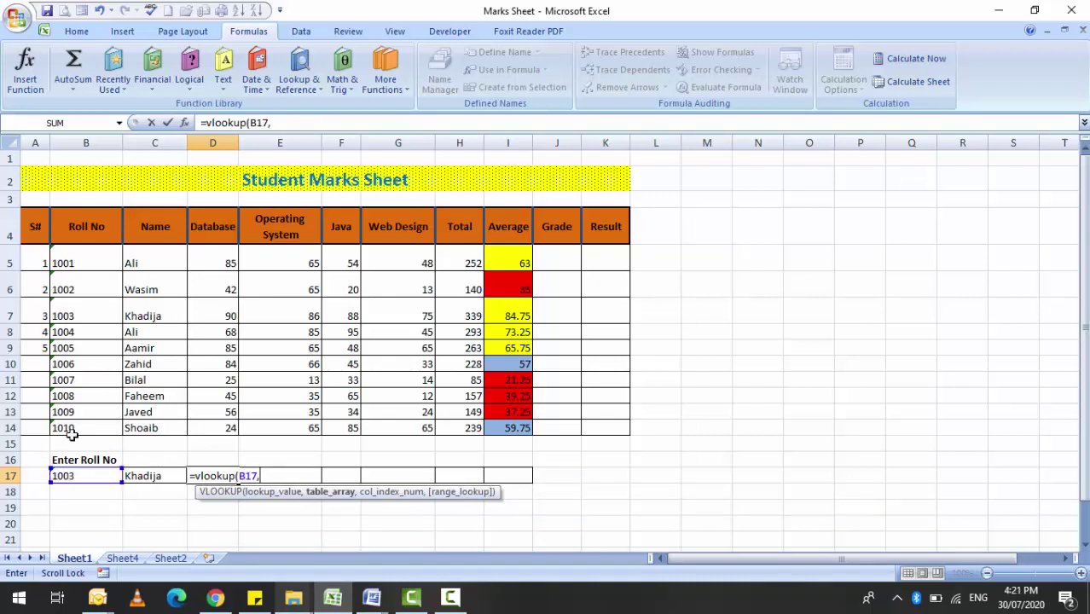
pyautogui.moveTo(98, 226); pyautogui.dragTo(523, 427)
pyautogui.write(',')
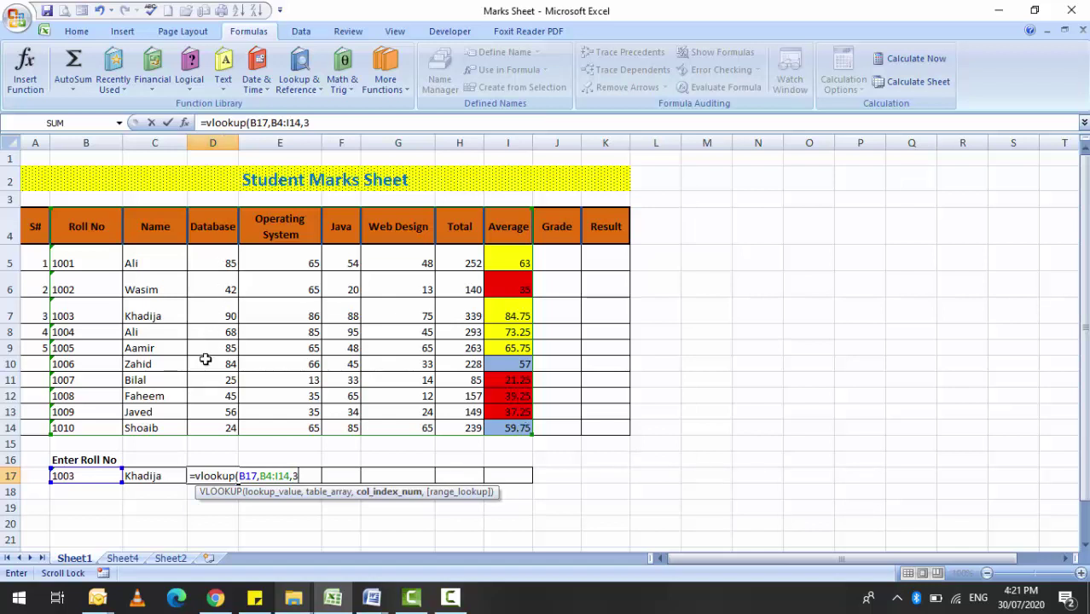
pyautogui.write('3,')
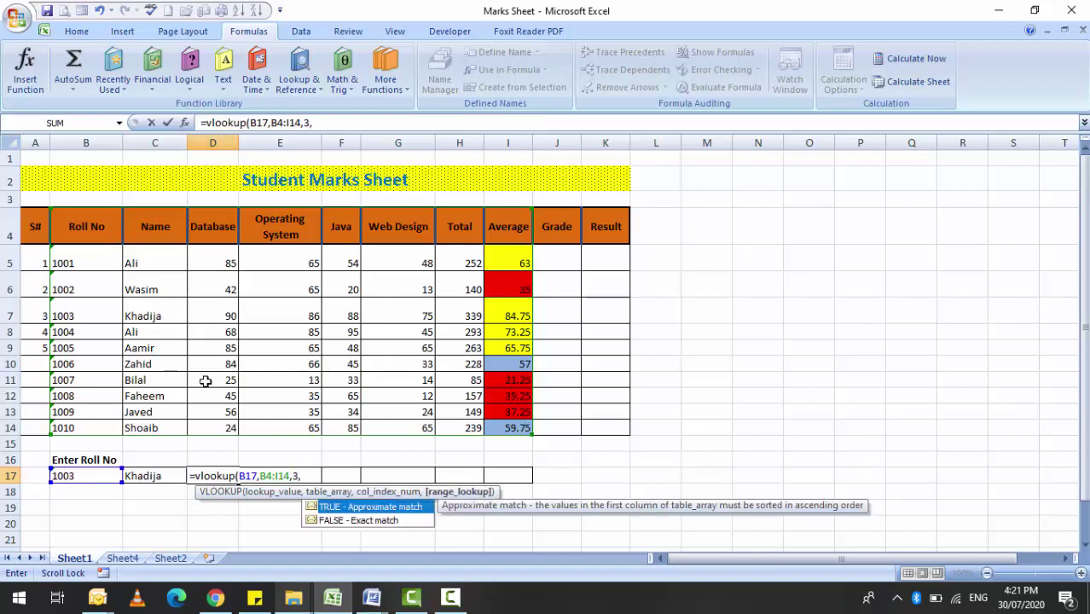
pyautogui.write('true)')
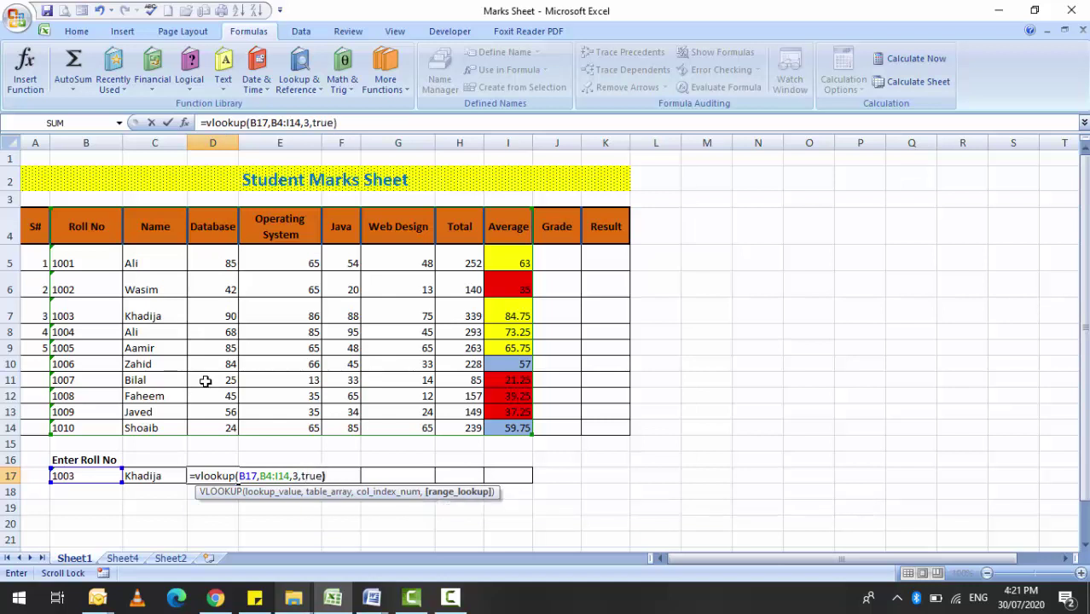
pyautogui.press('Return')
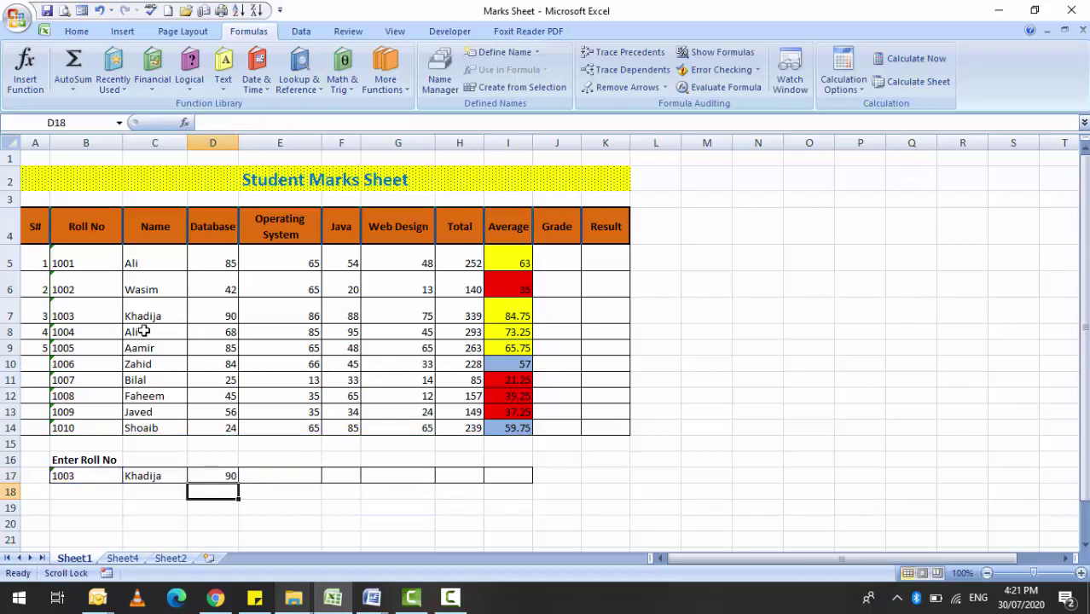
# Compare the VLOOKUP result in D17 with the Database mark in row 7 of the table.
pyautogui.click(231, 313)
pyautogui.moveTo(73, 314); pyautogui.dragTo(206, 315)
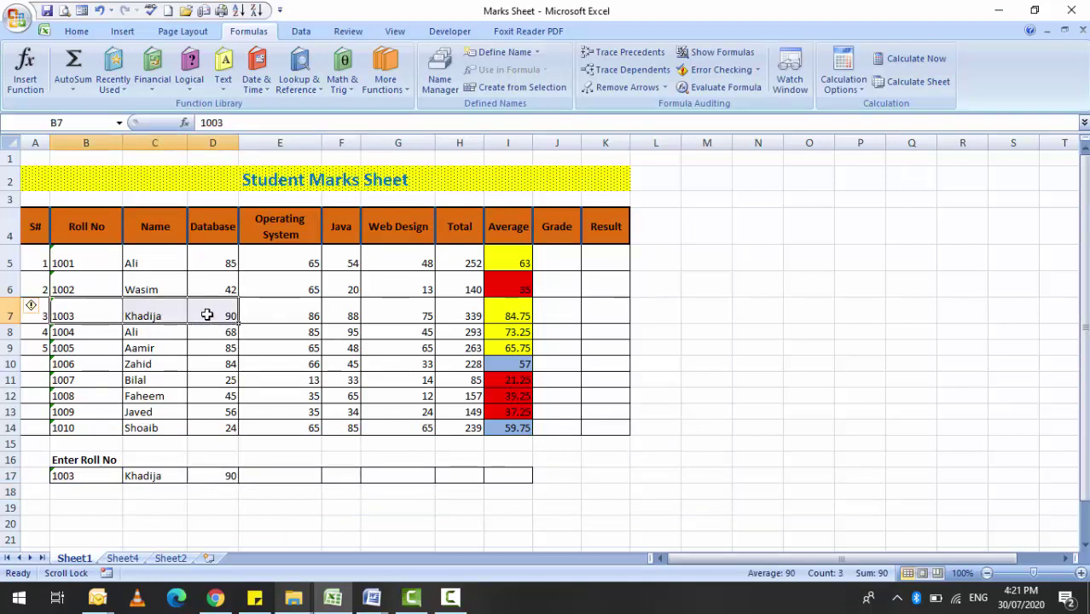
pyautogui.click(227, 314)
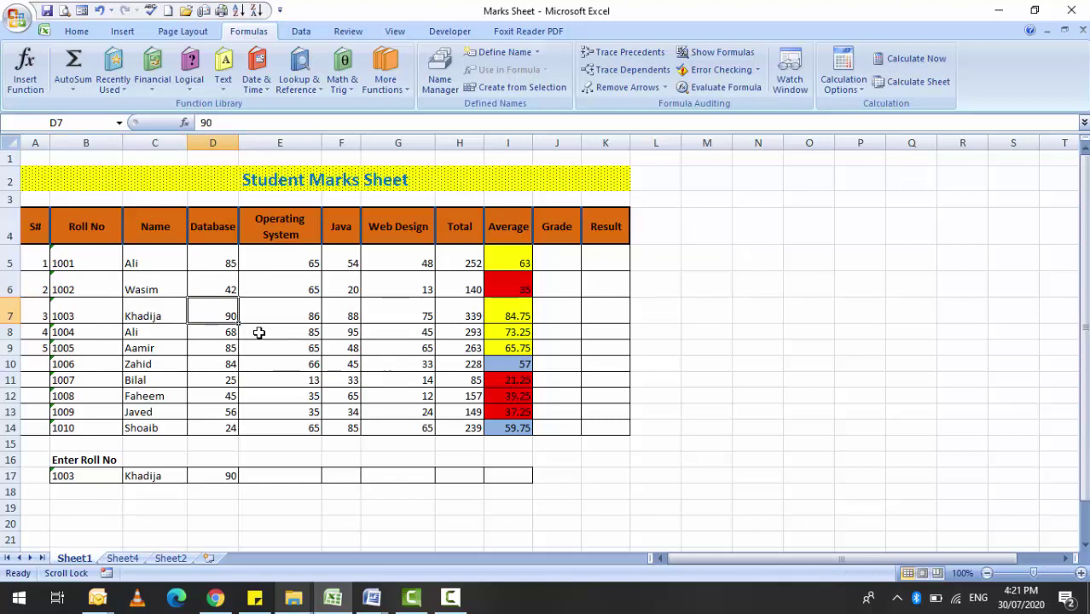
pyautogui.click(226, 475)
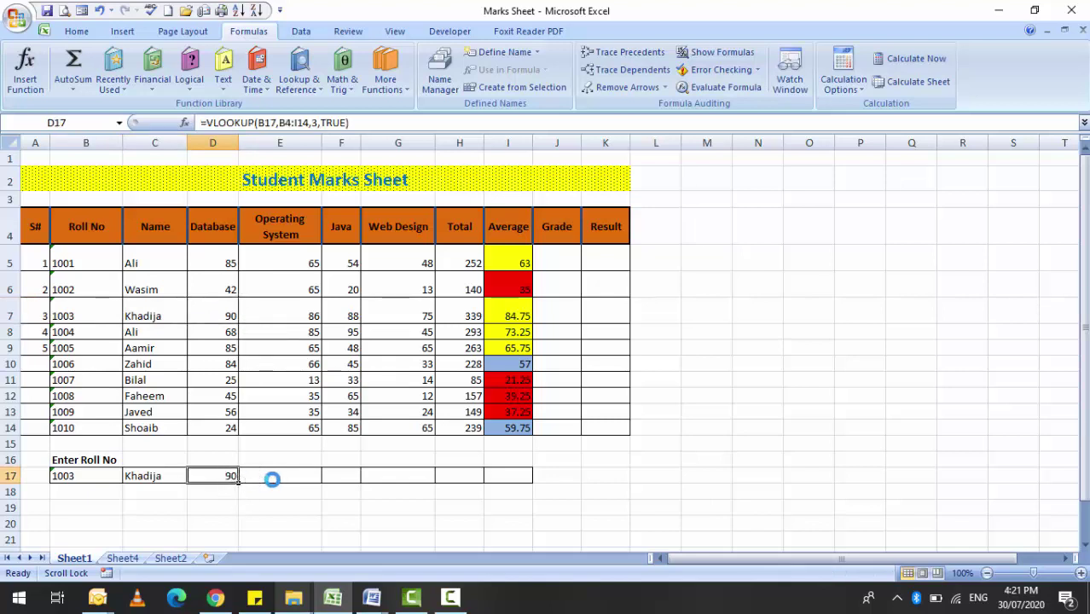
pyautogui.write('The values in the first column of table_array are the values searched by lookup_value')
pyautogui.hotkey('ctrl', 'z')
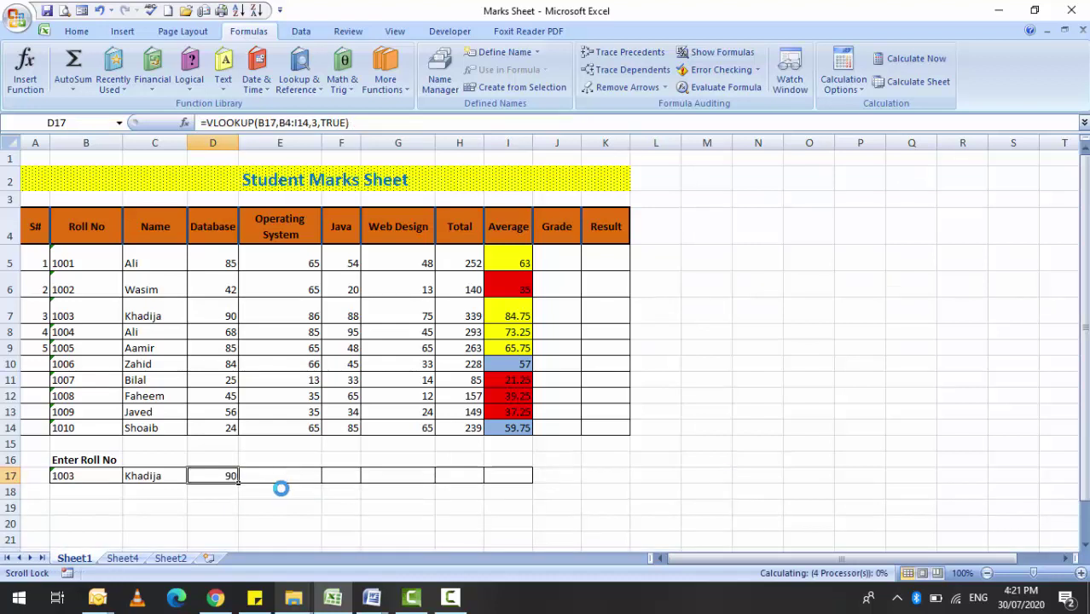
# Enter =VLOOKUP(B17,B4:I14,4,TRUE) in cell E17 and check it against the Operating System mark in E7.
pyautogui.click(300, 488)
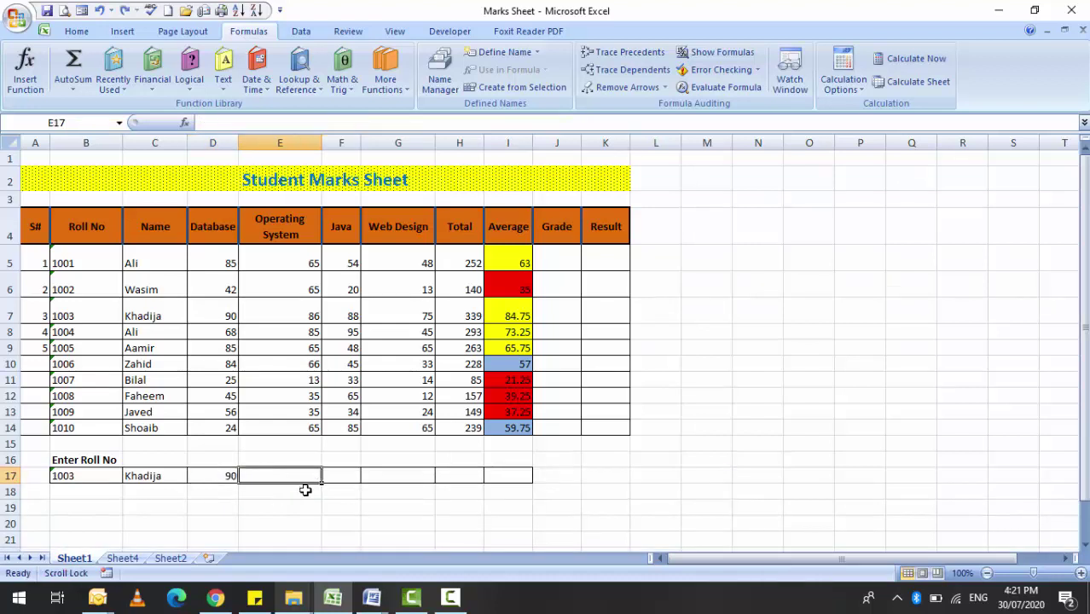
pyautogui.write('=vl')
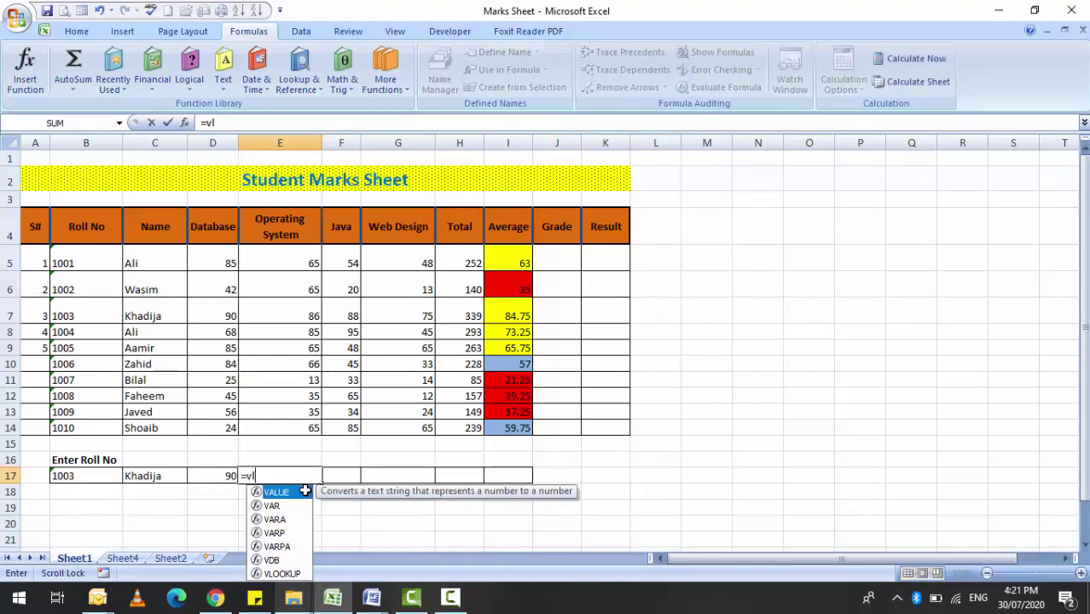
pyautogui.write('ook')
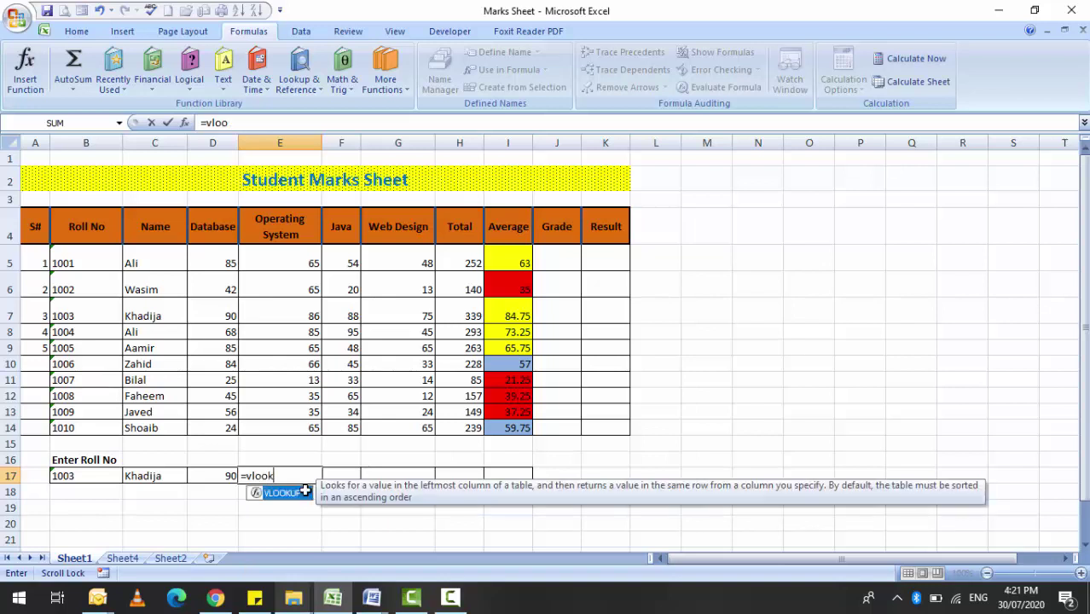
pyautogui.write('up(')
pyautogui.click(91, 480)
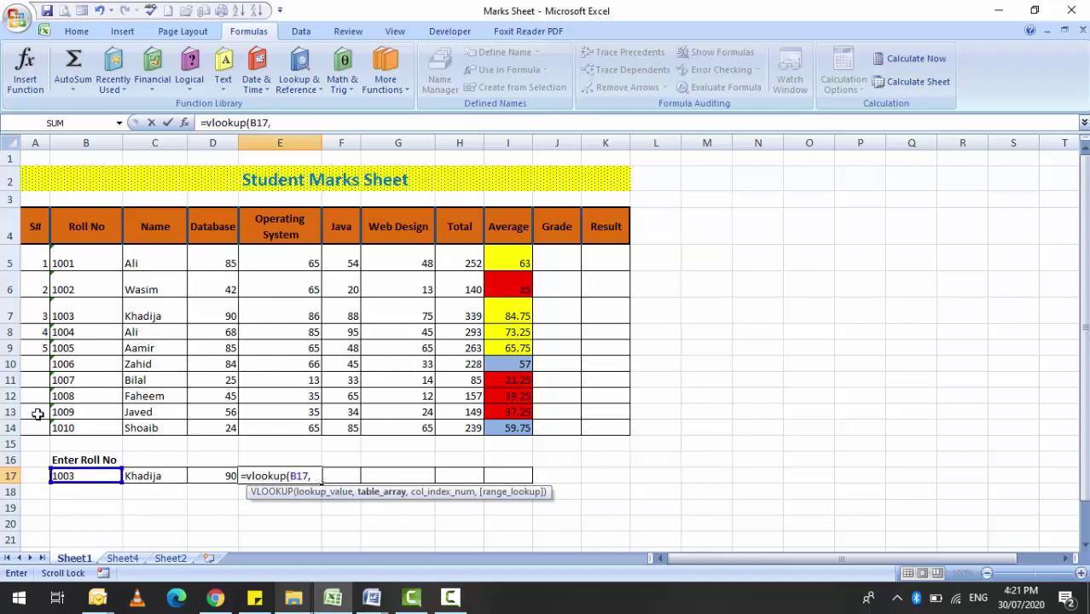
pyautogui.write(',')
pyautogui.click(75, 227)
pyautogui.moveTo(154, 290); pyautogui.dragTo(531, 430)
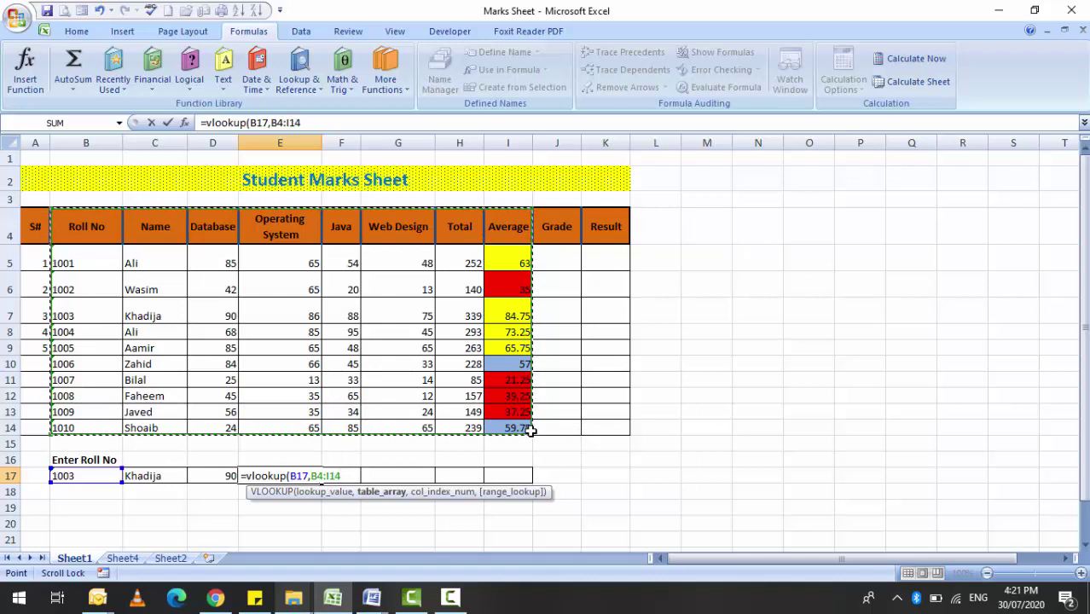
pyautogui.write(',')
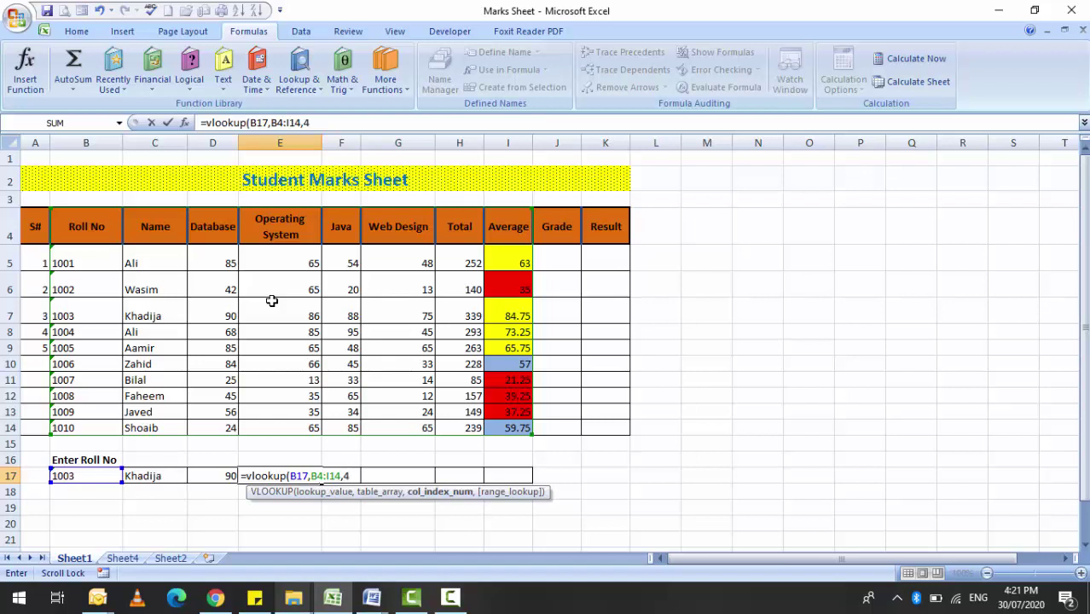
pyautogui.write('4,')
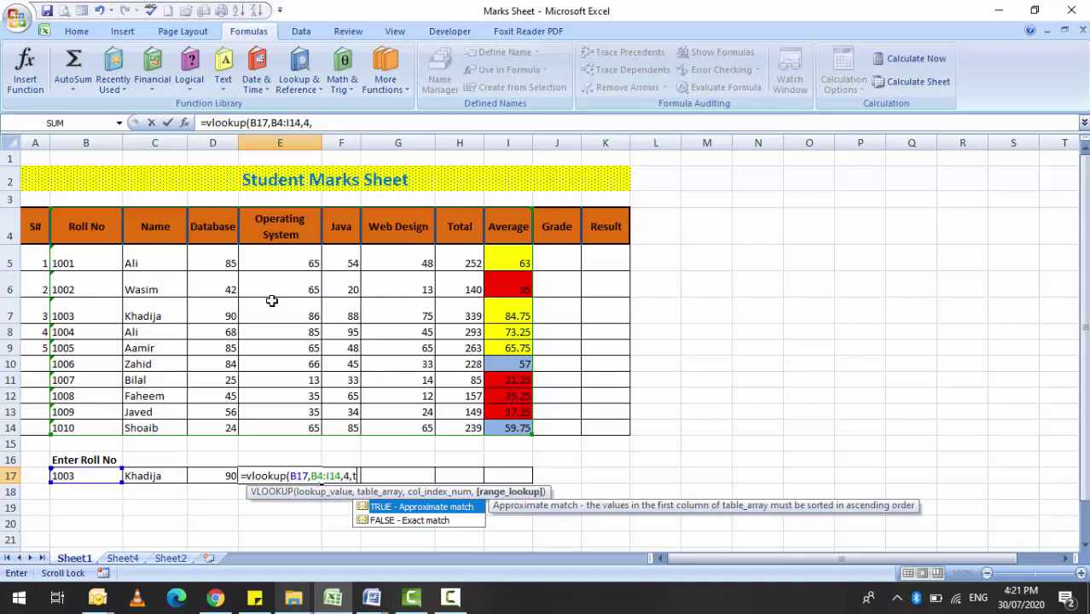
pyautogui.write('true')
pyautogui.press('Return')
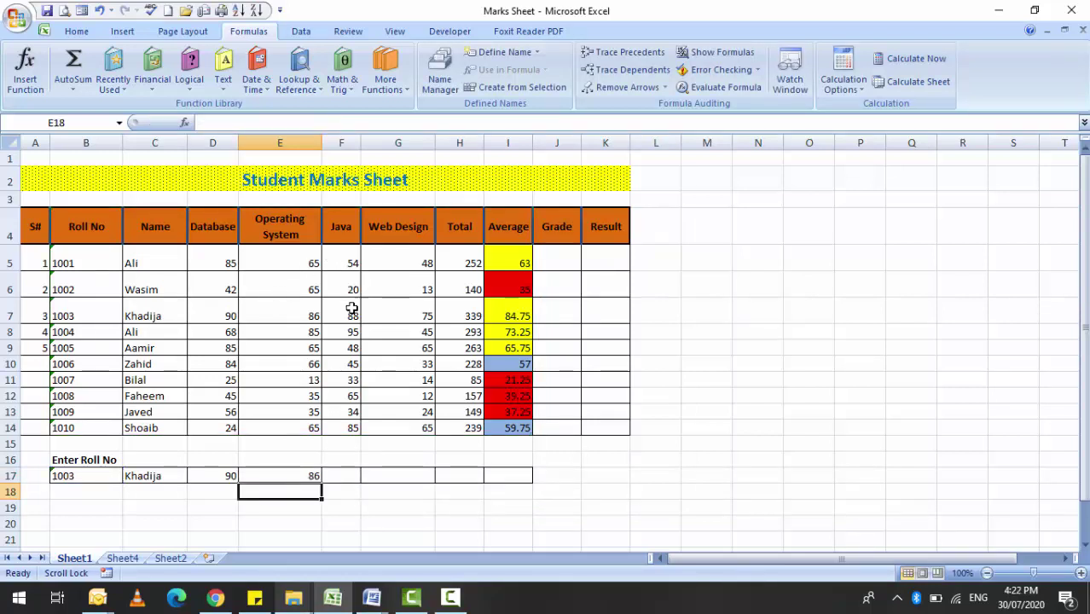
pyautogui.click(301, 314)
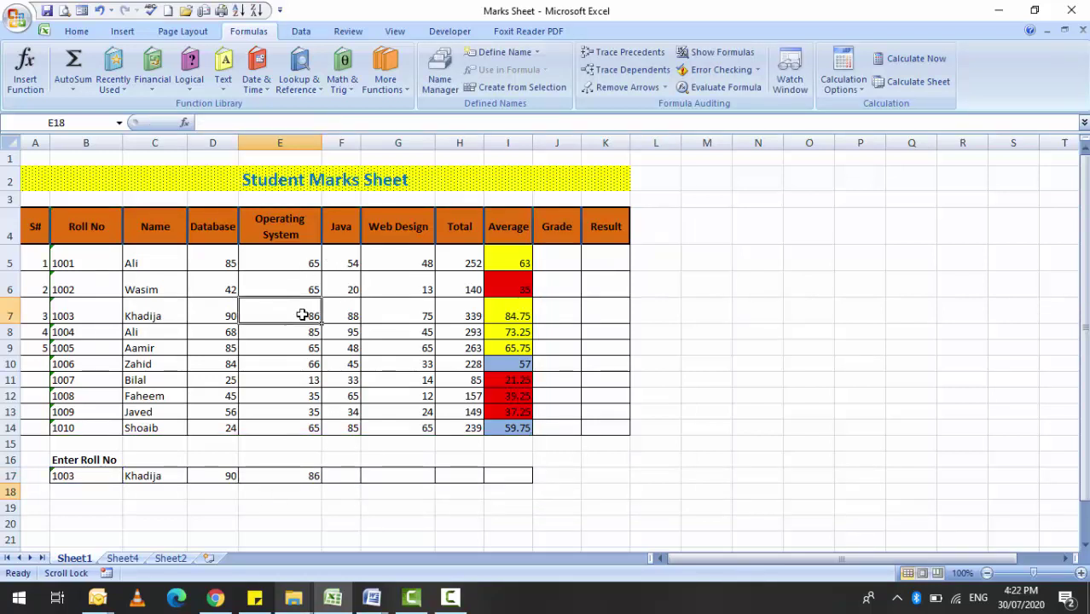
# Copy the VLOOKUP formula from E17 into the Java cell F17.
pyautogui.click(314, 476)
pyautogui.hotkey('ctrl', 'c')
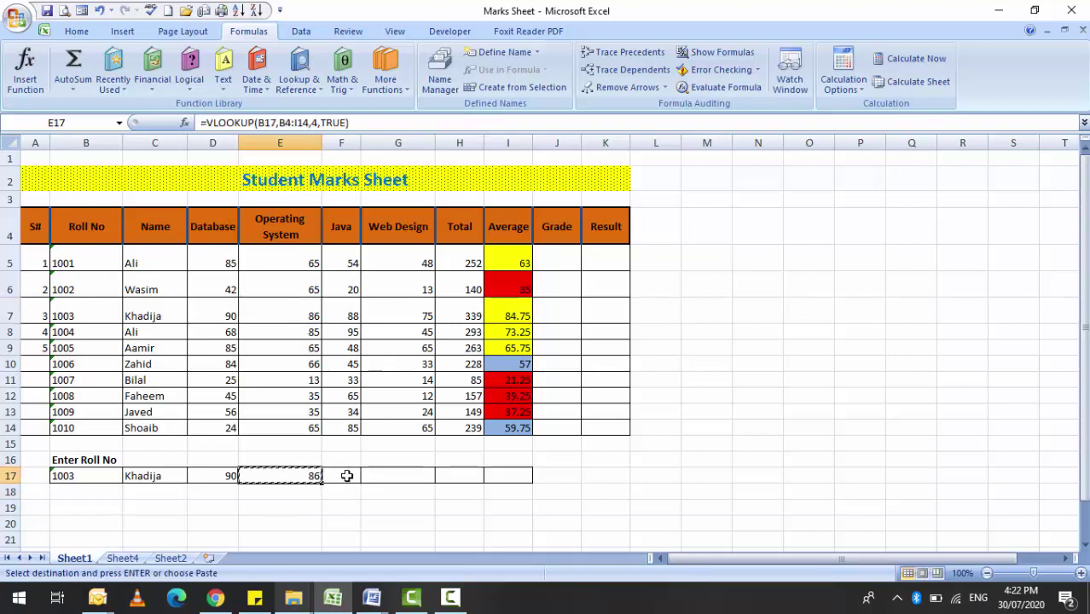
pyautogui.click(347, 476)
pyautogui.hotkey('ctrl', 'v')
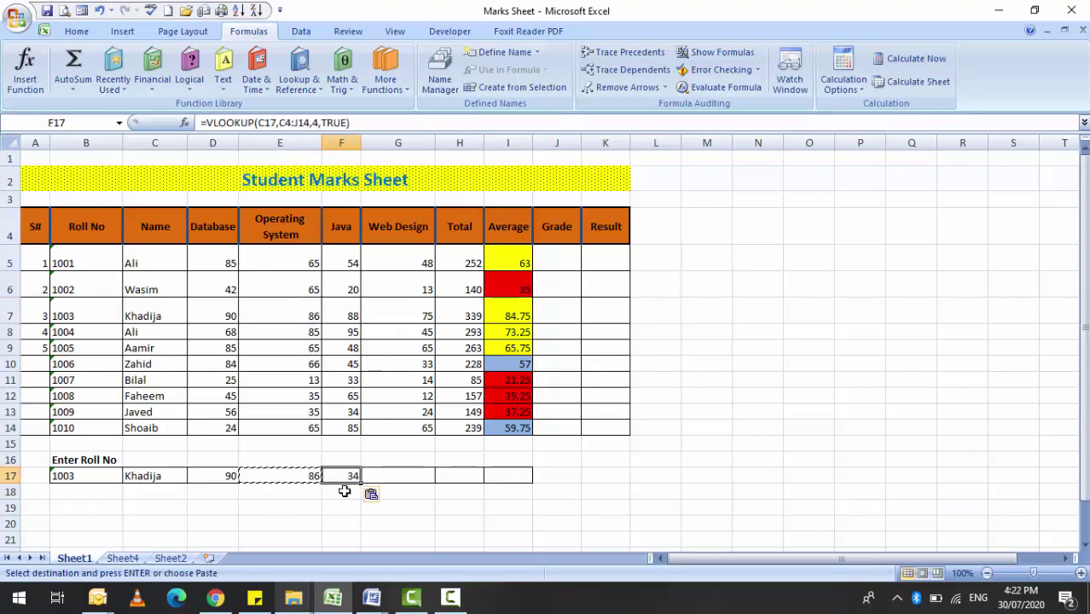
# Change the lookup value in the F17 VLOOKUP formula to B17.
pyautogui.press('F2')
pyautogui.press('Left')
pyautogui.press('Left')
pyautogui.press('Left')
pyautogui.press('Left')
pyautogui.press('Left')
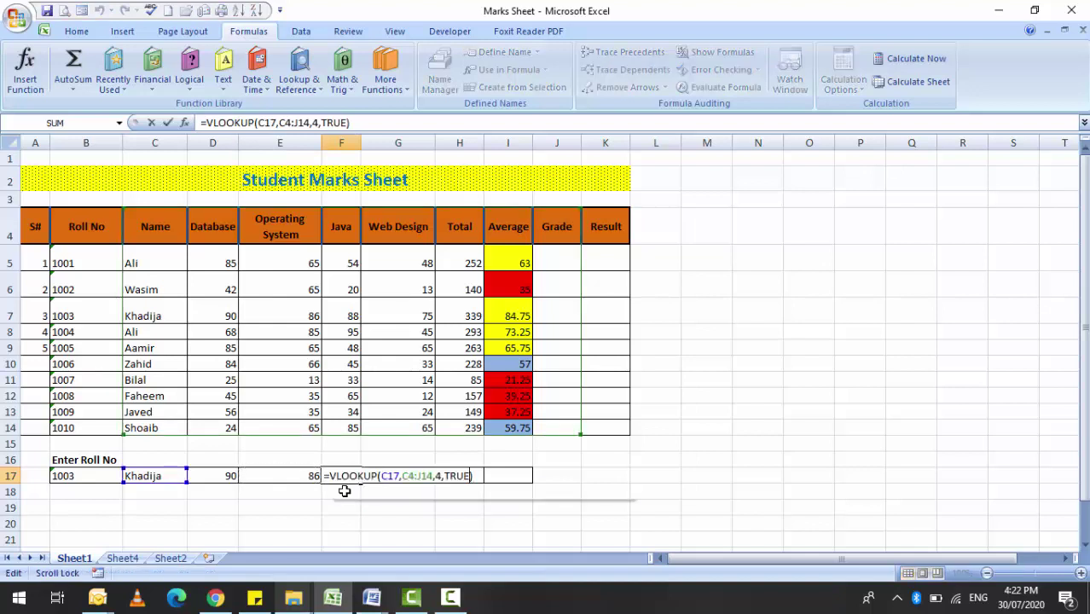
pyautogui.press('Left')
pyautogui.press('Left')
pyautogui.press('Left')
pyautogui.press('Left')
pyautogui.press('Left')
pyautogui.press('Left')
pyautogui.press('Left')
pyautogui.press('Left')
pyautogui.press('Left')
pyautogui.press('Left')
pyautogui.press('Left')
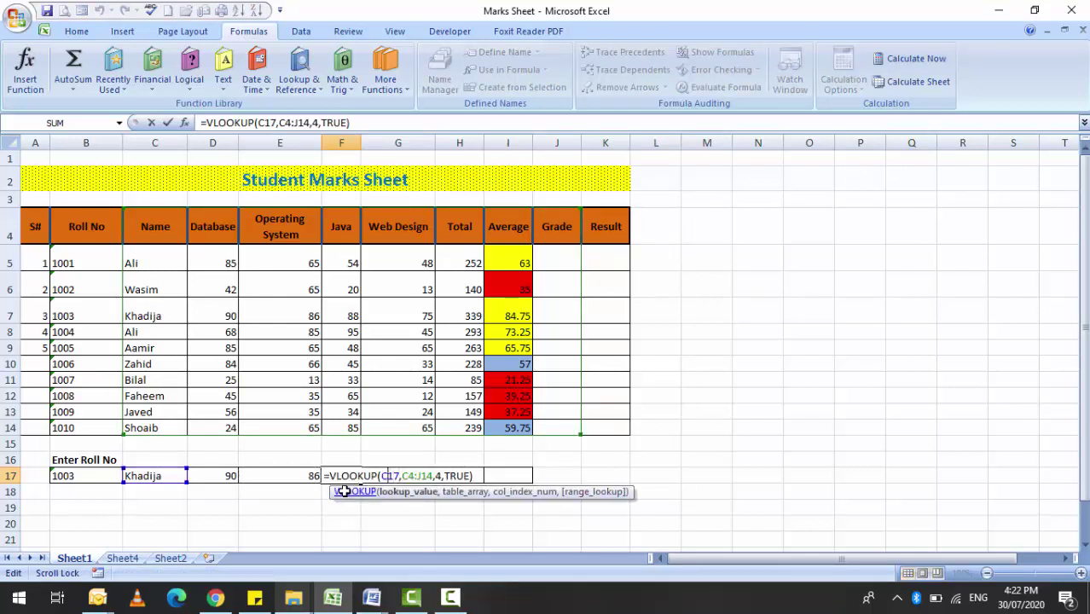
pyautogui.press('BackSpace')
pyautogui.write('B')
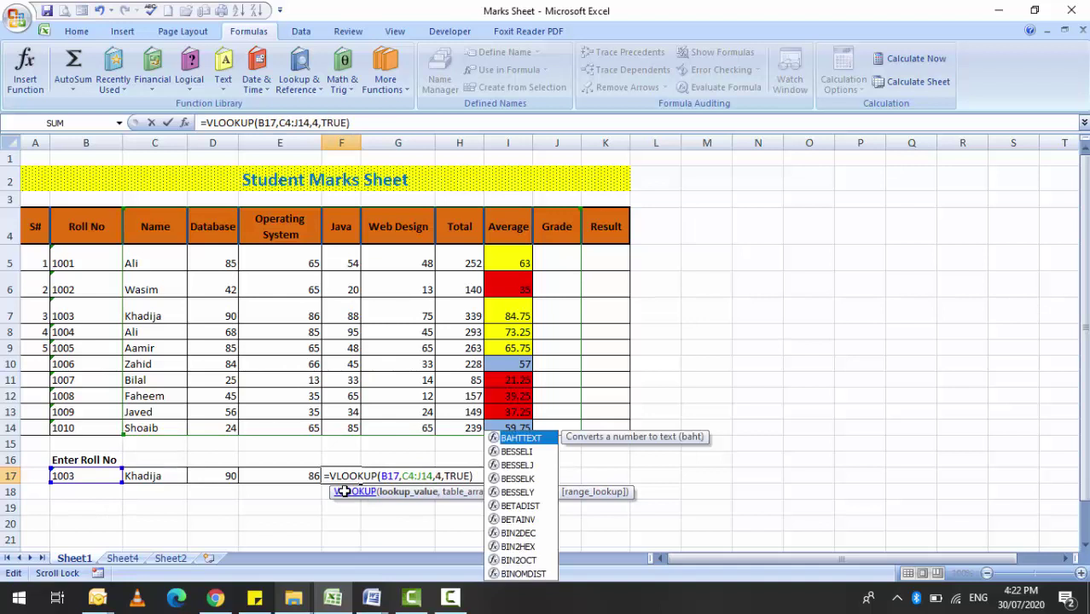
# Change the table array in the F17 VLOOKUP formula to B4:I14 and commit the formula.
pyautogui.press('Right')
pyautogui.press('Right')
pyautogui.press('Right')
pyautogui.press('Right')
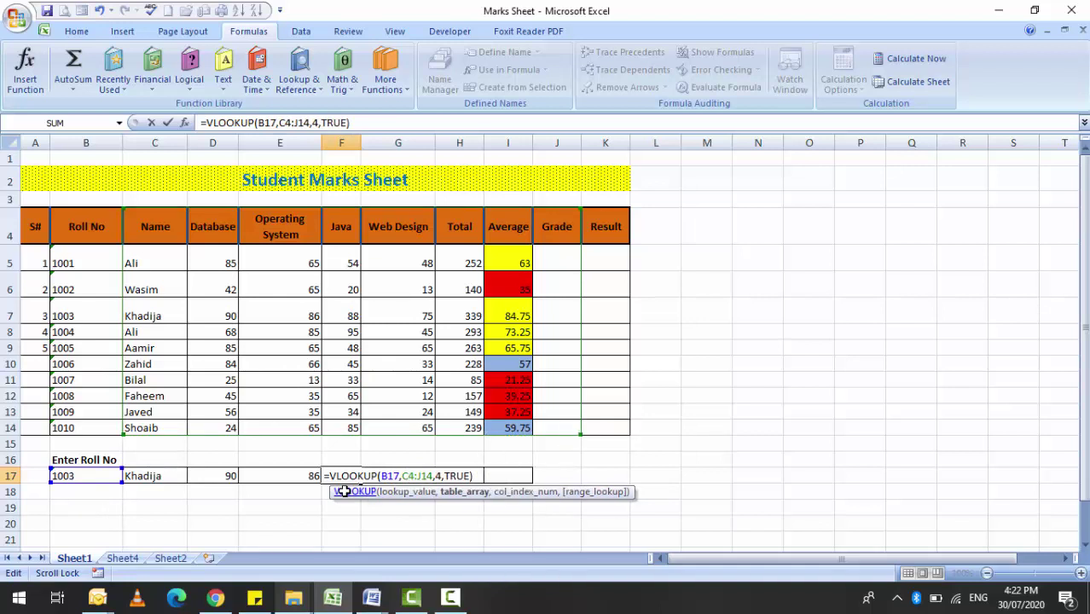
pyautogui.press('BackSpace')
pyautogui.write('B')
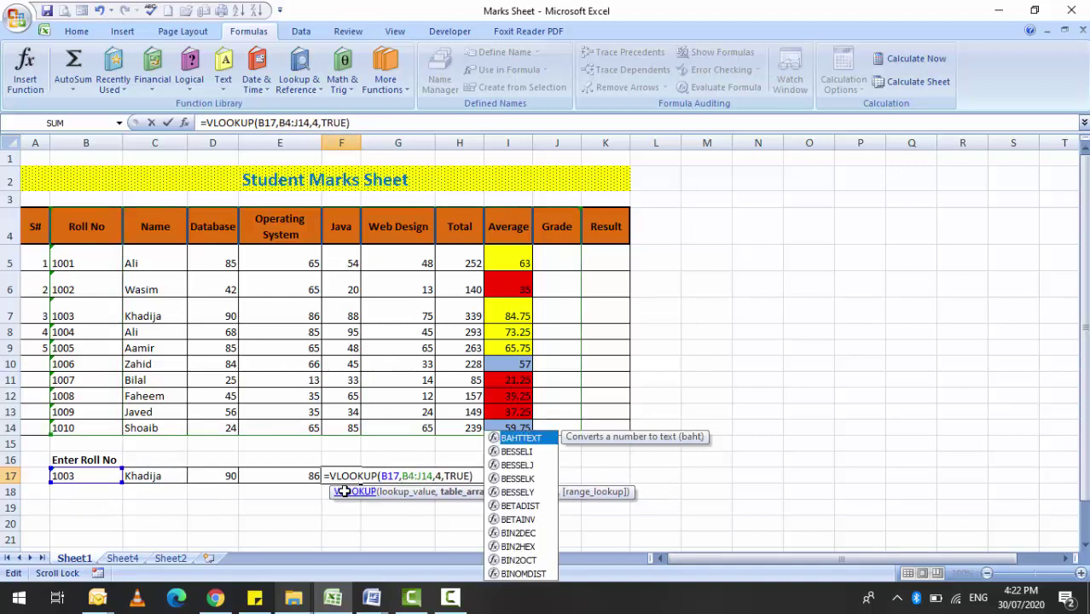
pyautogui.press('Right')
pyautogui.press('Right')
pyautogui.press('Right')
pyautogui.press('BackSpace')
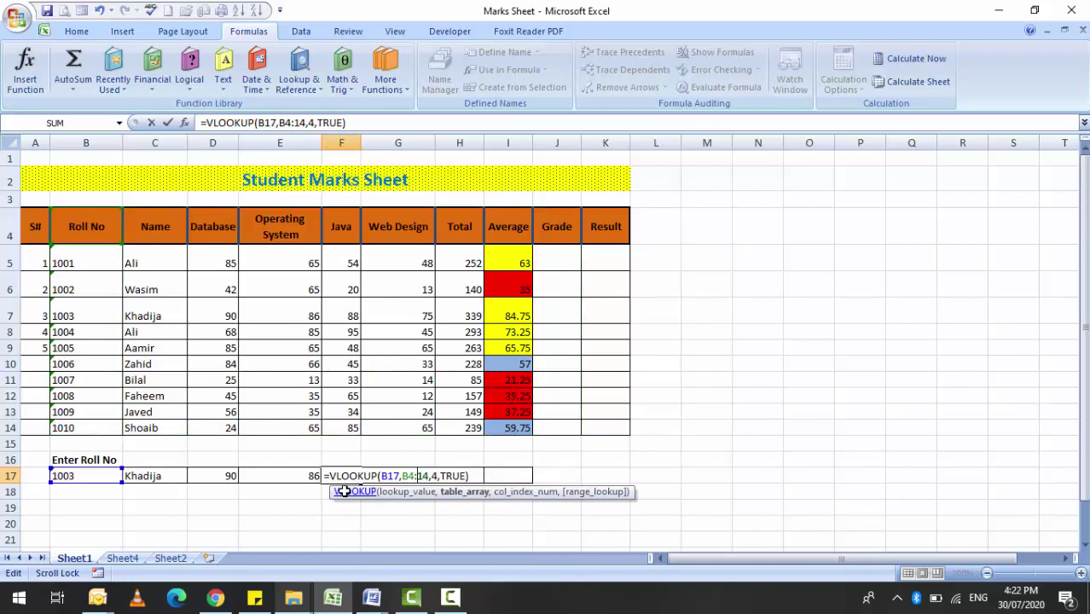
pyautogui.write('I')
pyautogui.press('Return')
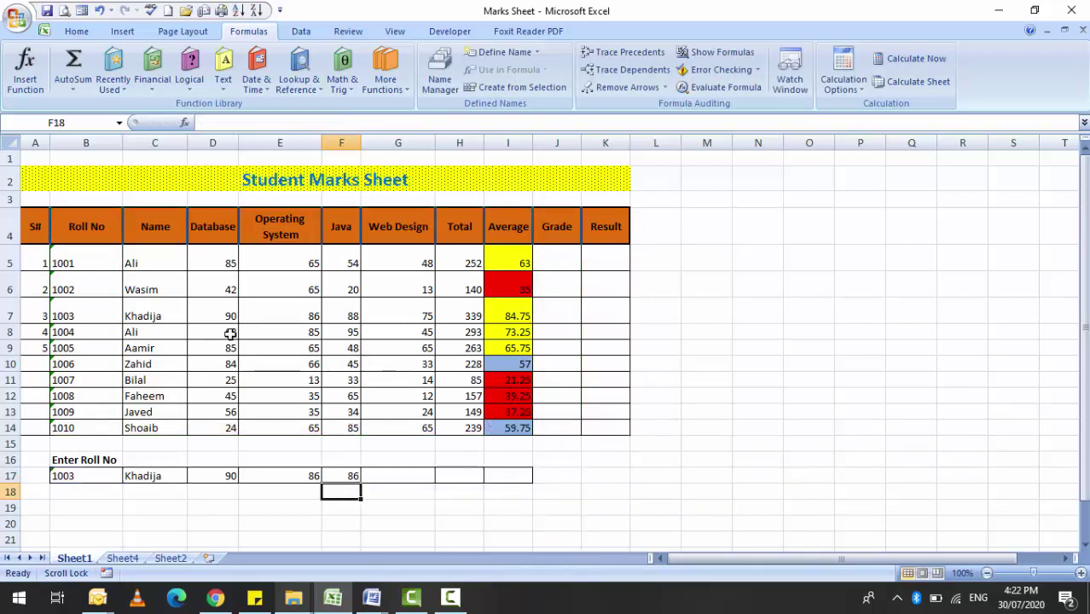
# Set the column index in the F17 VLOOKUP formula to 5 for the Java mark.
pyautogui.click(177, 314)
pyautogui.click(352, 476)
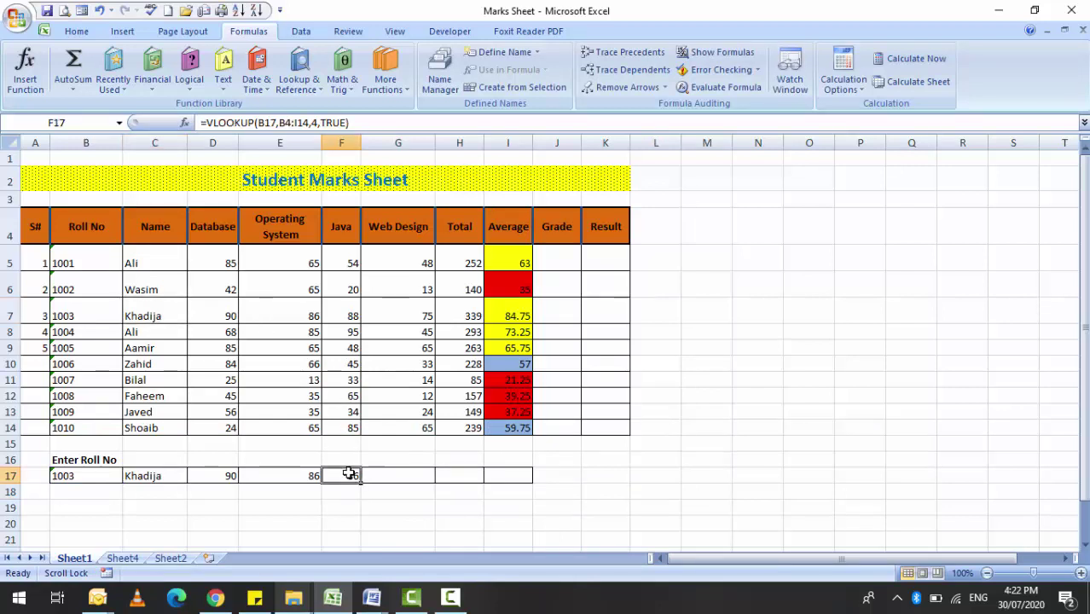
pyautogui.doubleClick(358, 477)
pyautogui.press('Left')
pyautogui.press('Left')
pyautogui.press('Left')
pyautogui.press('Left')
pyautogui.press('Left')
pyautogui.press('Left')
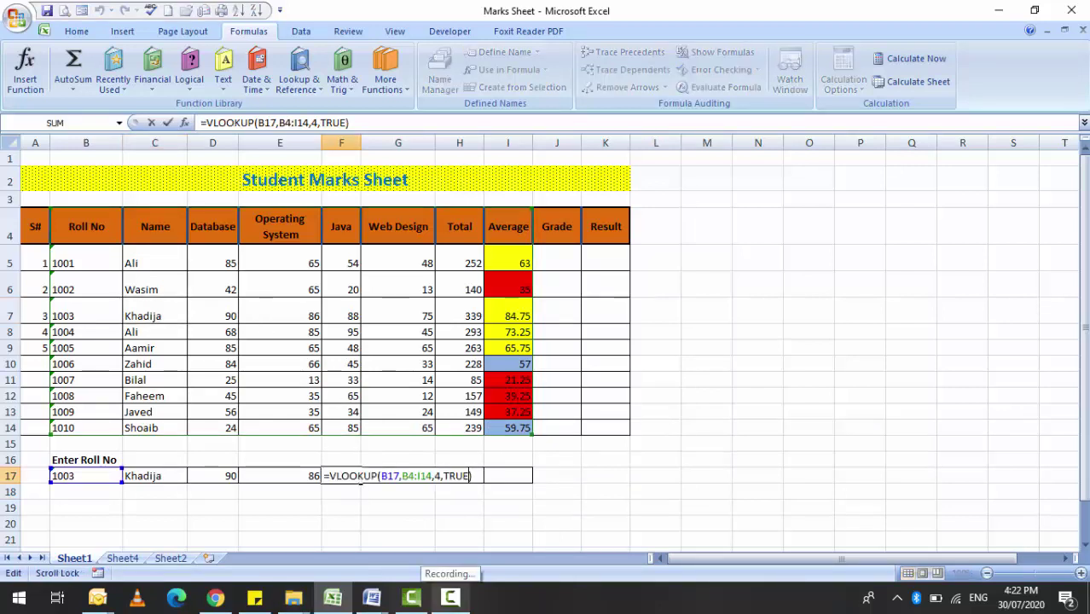
pyautogui.press('BackSpace')
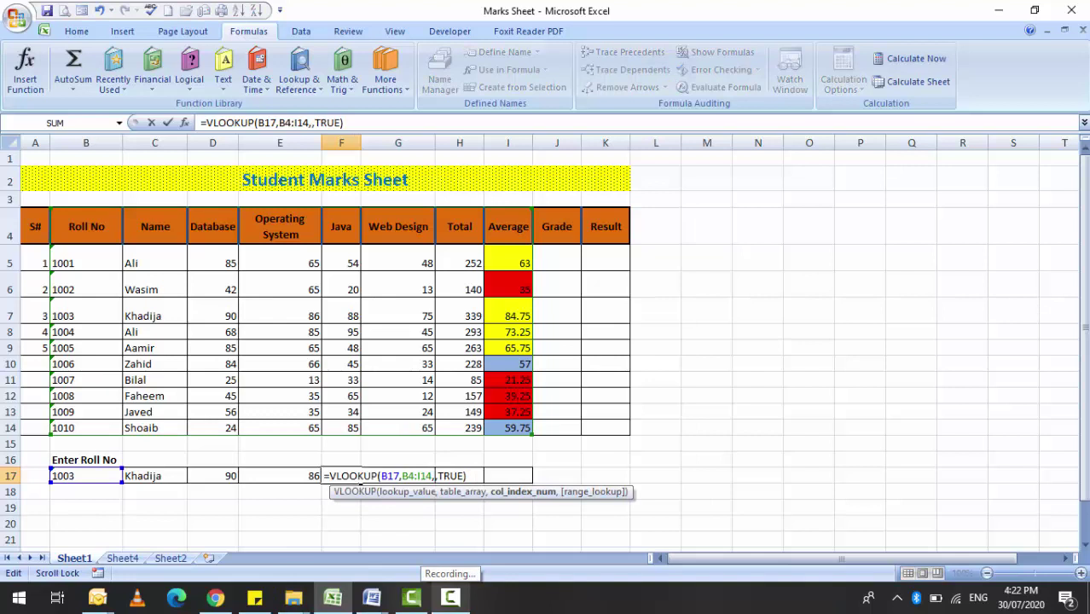
pyautogui.write('5')
pyautogui.press('Return')
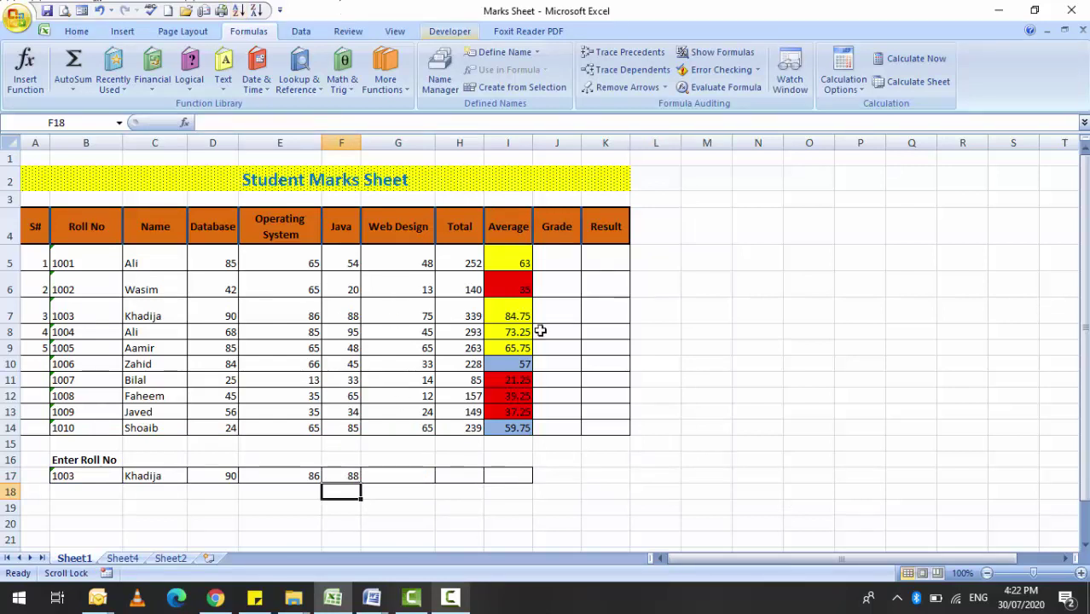
# Copy the roll number from B17 into the Total cell H17.
pyautogui.click(465, 476)
pyautogui.click(104, 475)
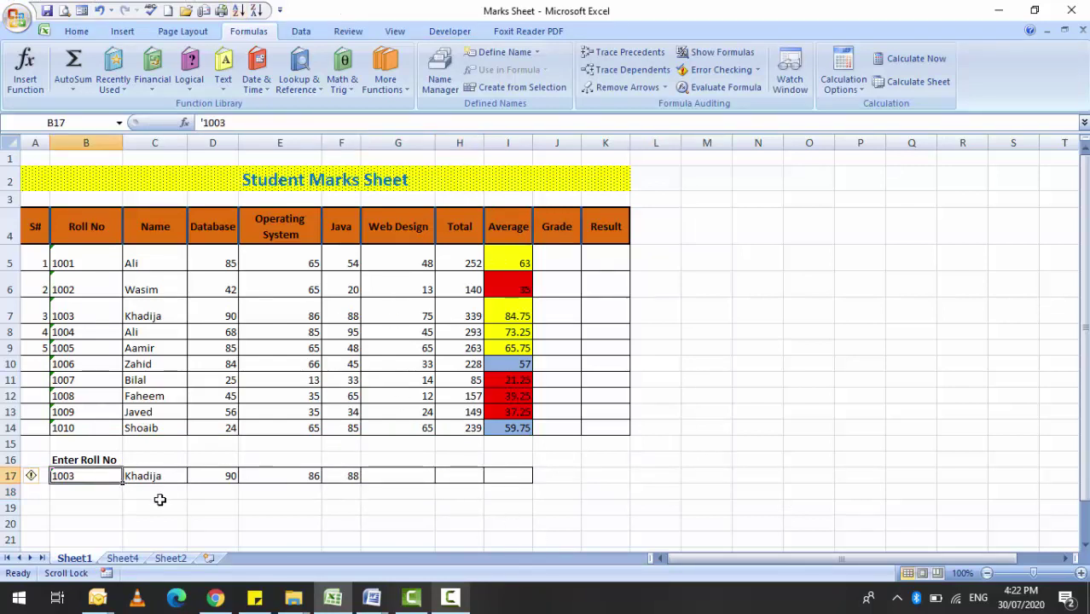
pyautogui.hotkey('ctrl', 'c')
pyautogui.click(452, 475)
pyautogui.hotkey('ctrl', 'v')
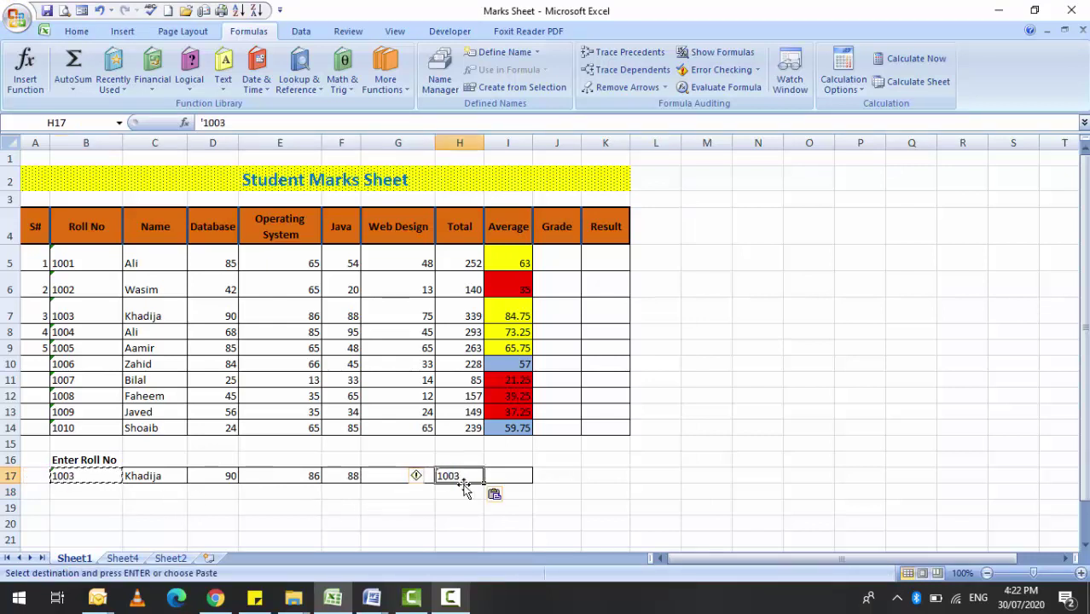
pyautogui.press('Escape')
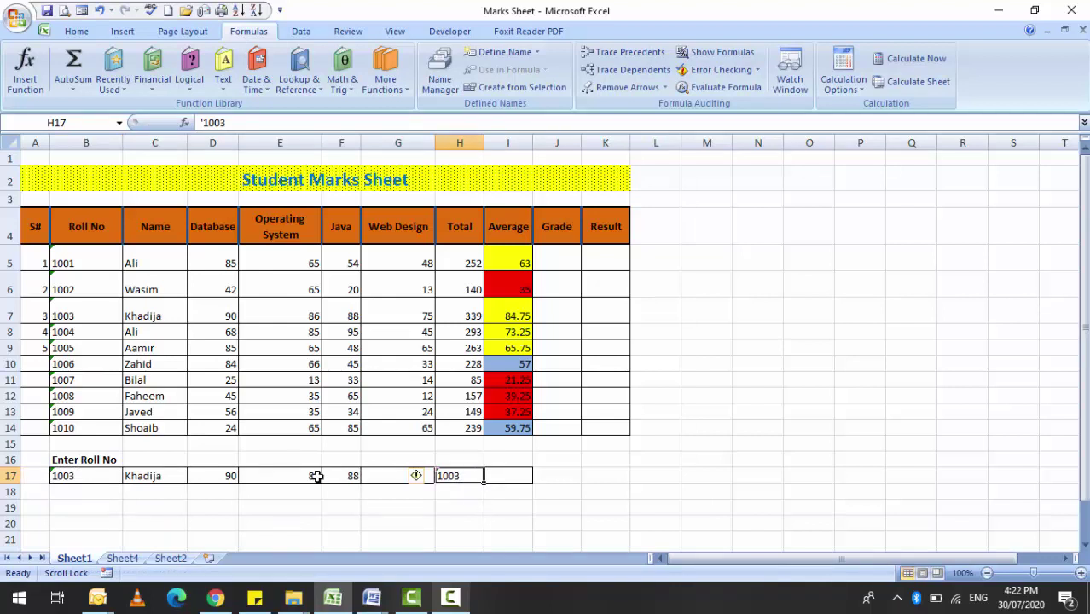
# Copy the VLOOKUP formula from E17 into the Total cell H17.
pyautogui.click(317, 476)
pyautogui.hotkey('ctrl', 'c')
pyautogui.click(468, 479)
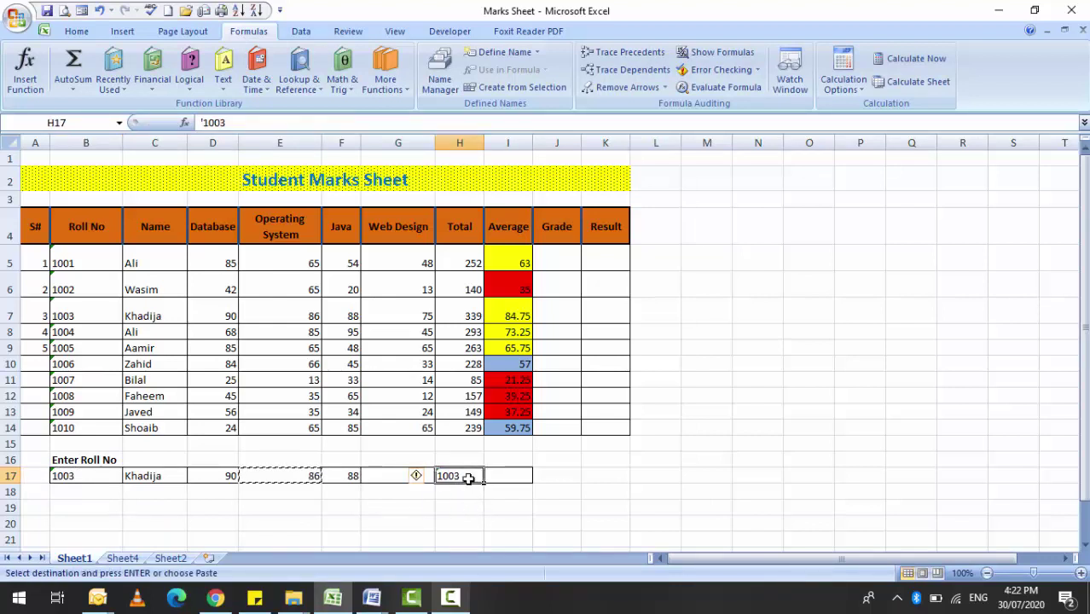
pyautogui.hotkey('ctrl', 'v')
# Change the lookup value in the H17 VLOOKUP formula to B17.
pyautogui.press('F2')
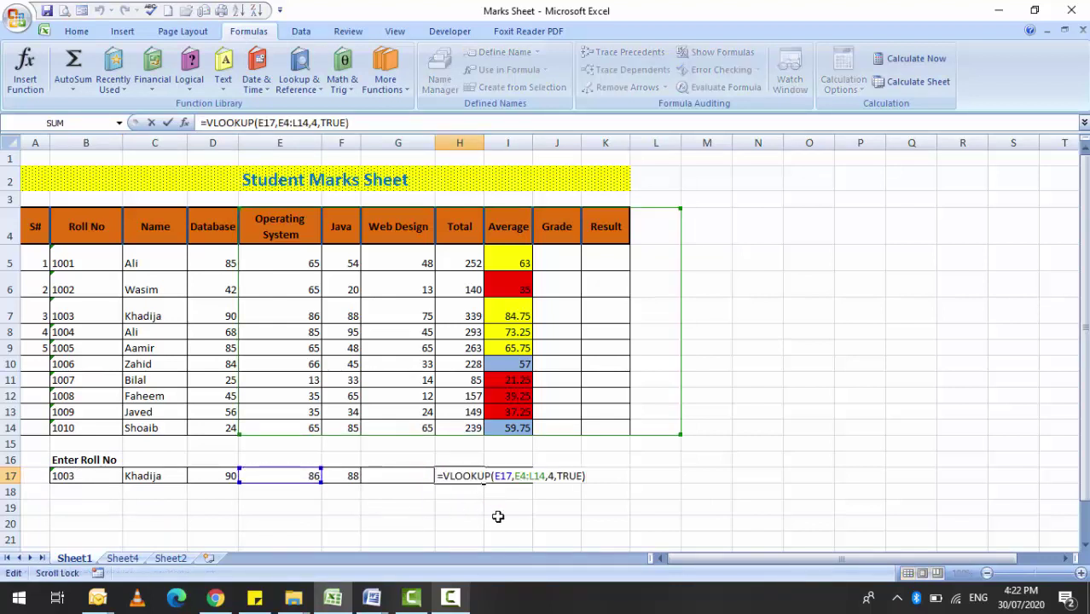
pyautogui.press('Left')
pyautogui.press('Left')
pyautogui.press('Left')
pyautogui.press('Left')
pyautogui.press('Left')
pyautogui.press('Left')
pyautogui.press('Left')
pyautogui.press('Left')
pyautogui.press('Left')
pyautogui.press('Left')
pyautogui.press('Left')
pyautogui.press('Left')
pyautogui.press('Left')
pyautogui.press('Left')
pyautogui.press('Left')
pyautogui.press('Left')
pyautogui.press('Left')
pyautogui.press('Left')
pyautogui.press('Delete')
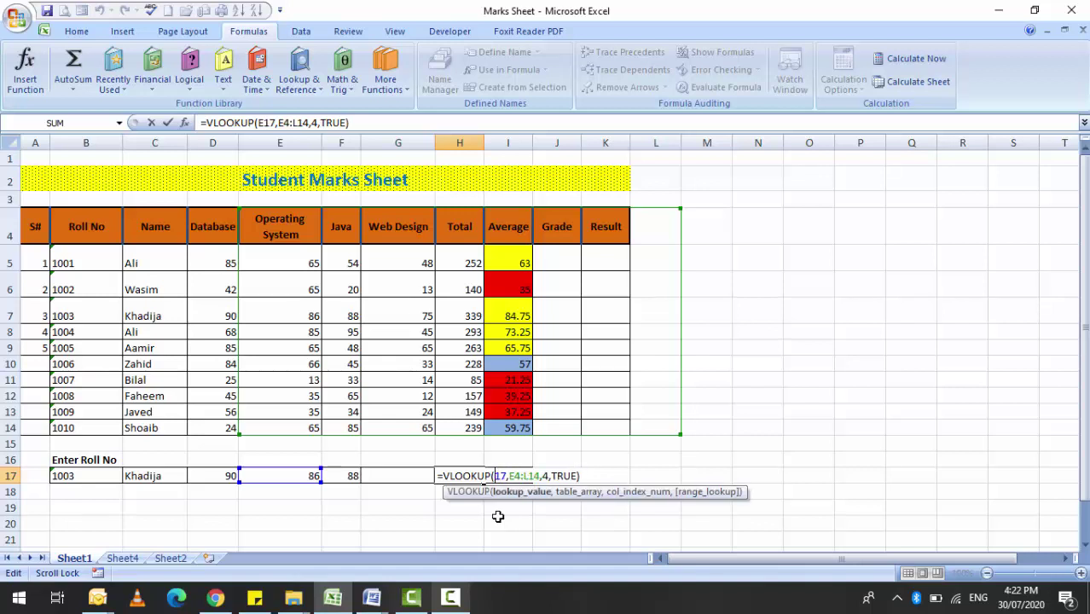
pyautogui.write('B')
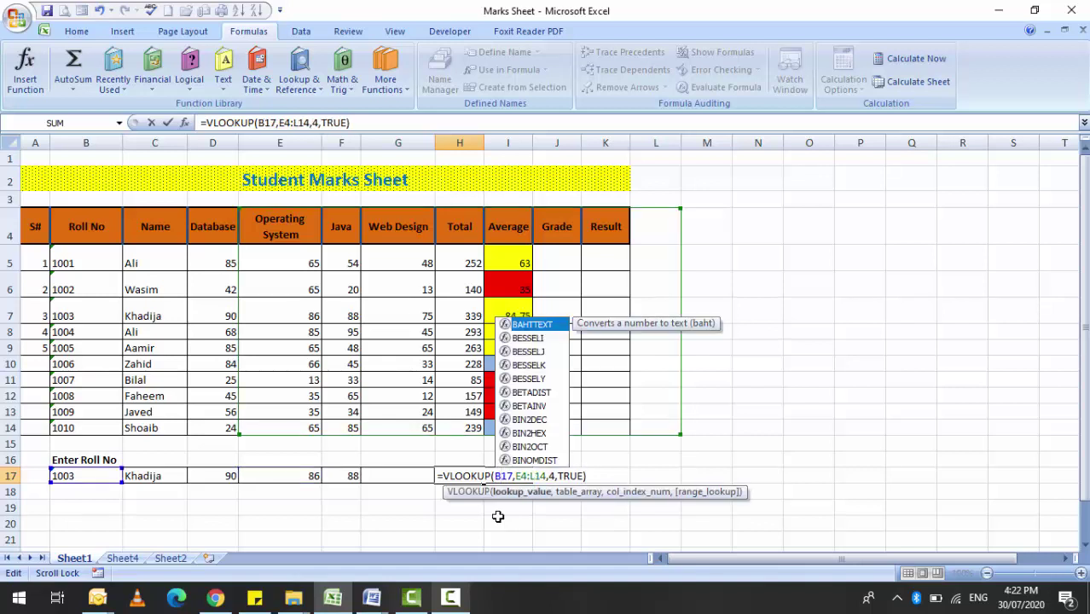
# Change the table array in the H17 VLOOKUP formula to B4:I14.
pyautogui.press('Right')
pyautogui.press('Right')
pyautogui.press('Right')
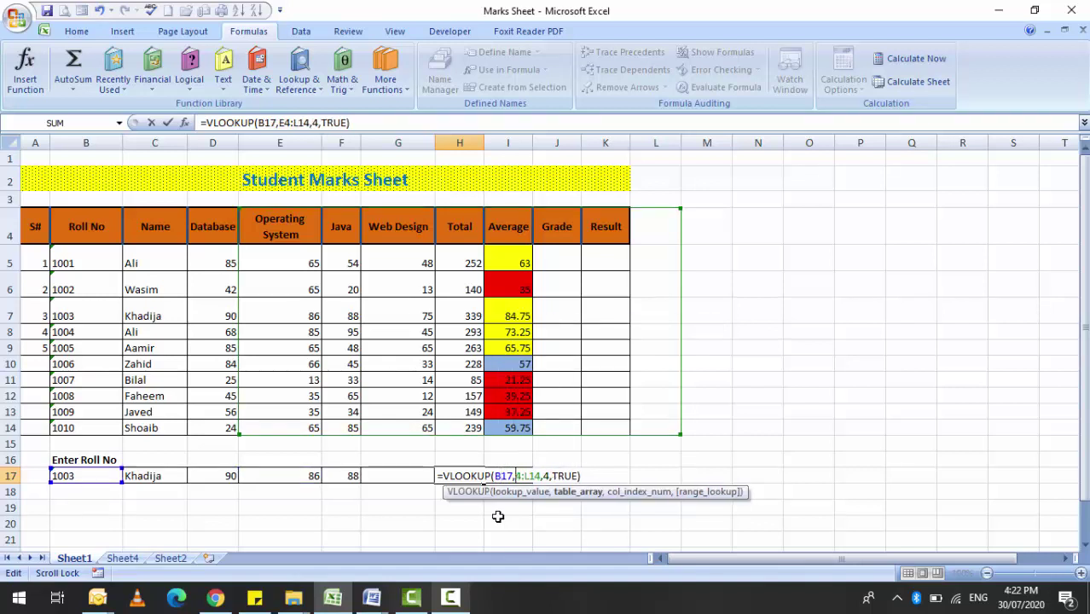
pyautogui.press('Delete')
pyautogui.write('B')
pyautogui.press('Right')
pyautogui.press('Right')
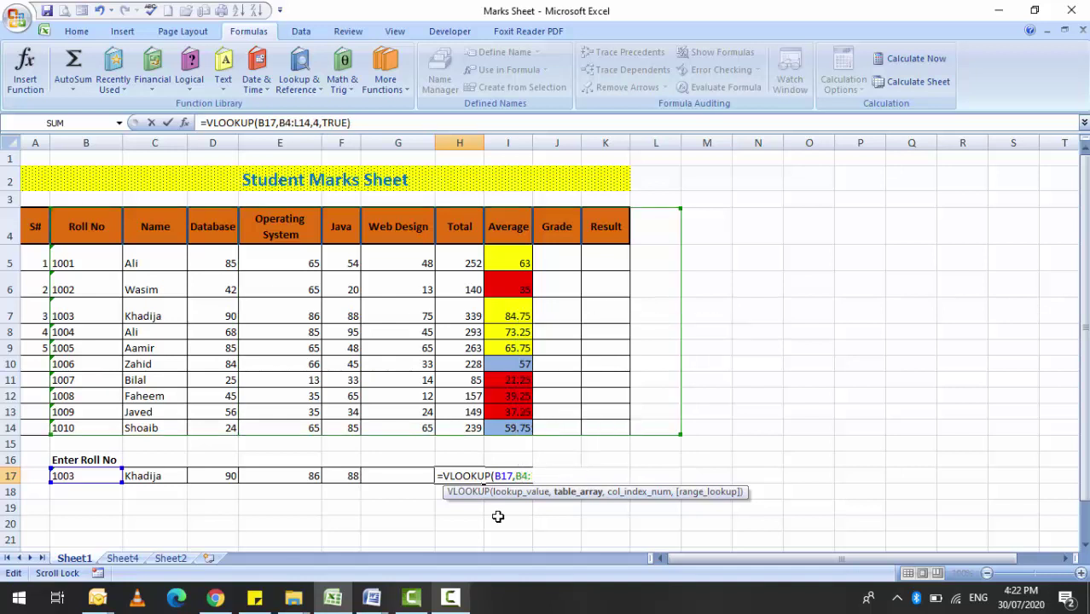
pyautogui.press('Delete')
pyautogui.write('I14,4,TRUE')
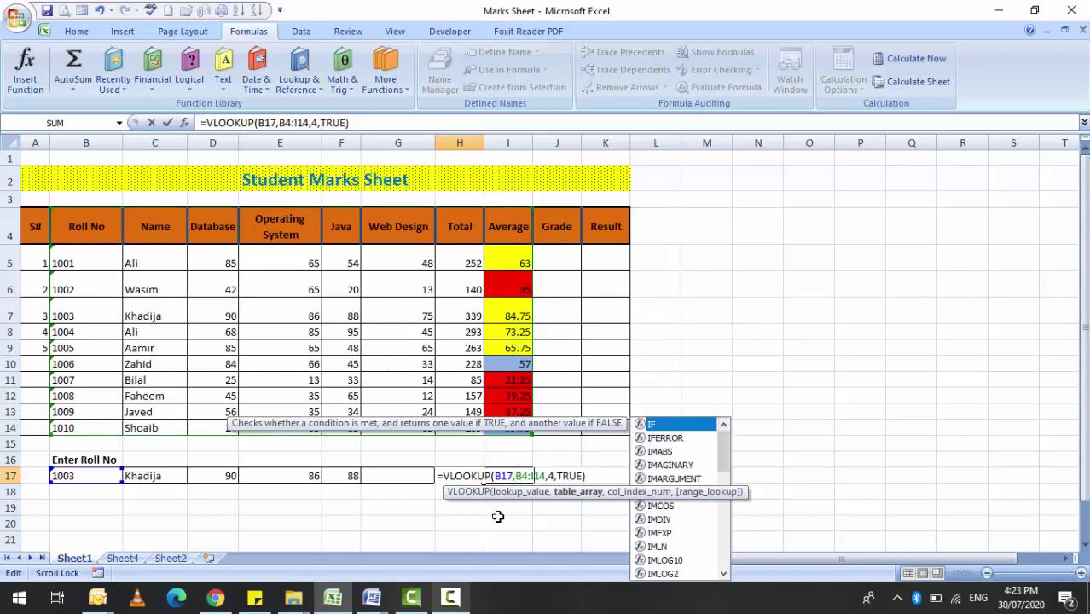
# Set the column index in the H17 VLOOKUP formula to 7 and check the result against the total in H7.
pyautogui.press('Right')
pyautogui.press('Right')
pyautogui.press('Right')
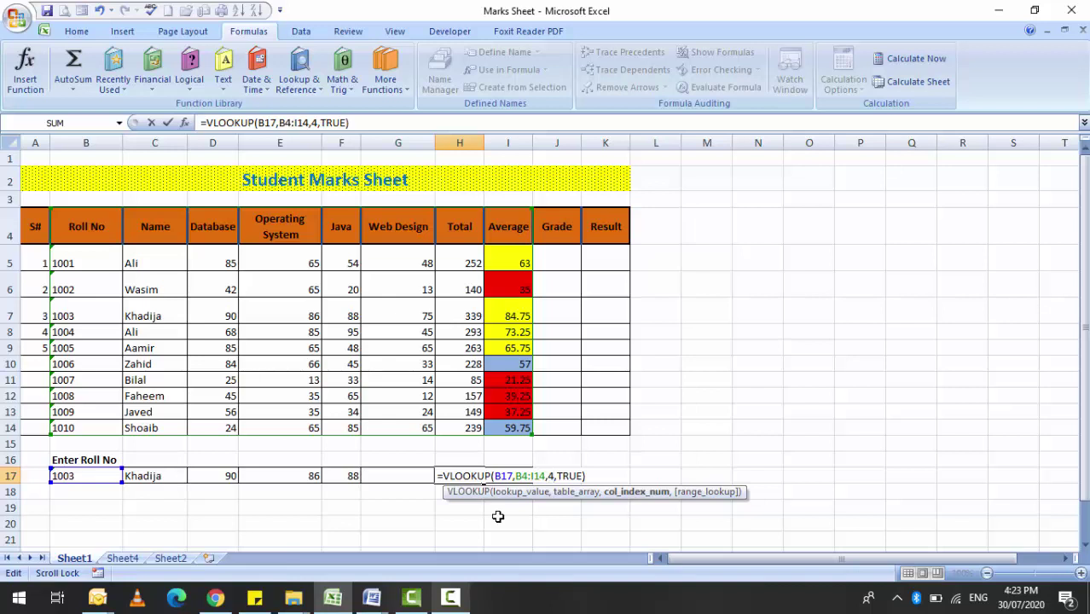
pyautogui.press('BackSpace')
pyautogui.write('7')
pyautogui.press('Return')
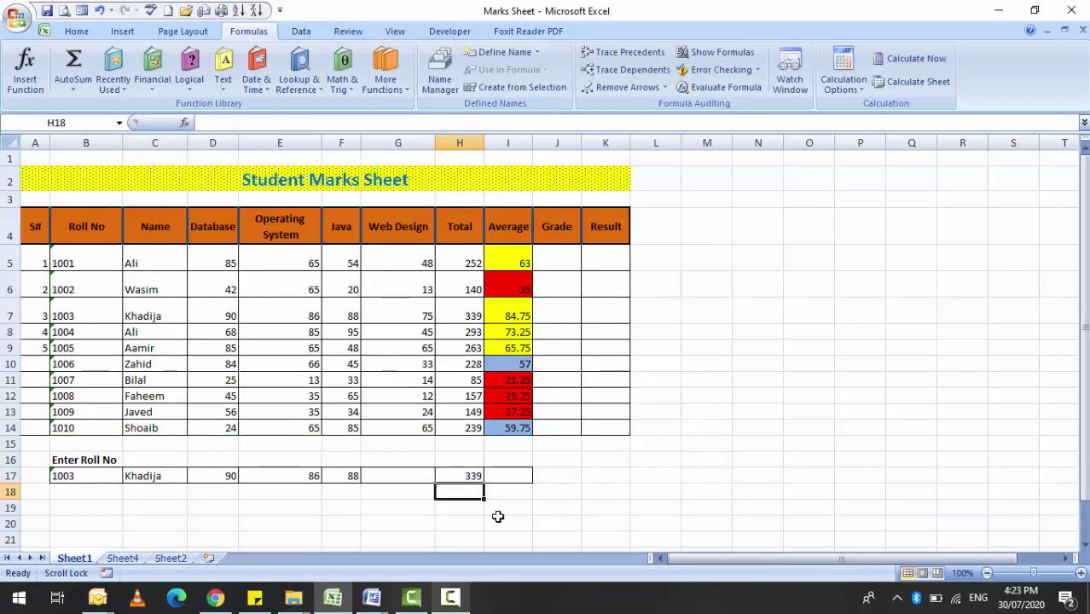
pyautogui.click(474, 309)
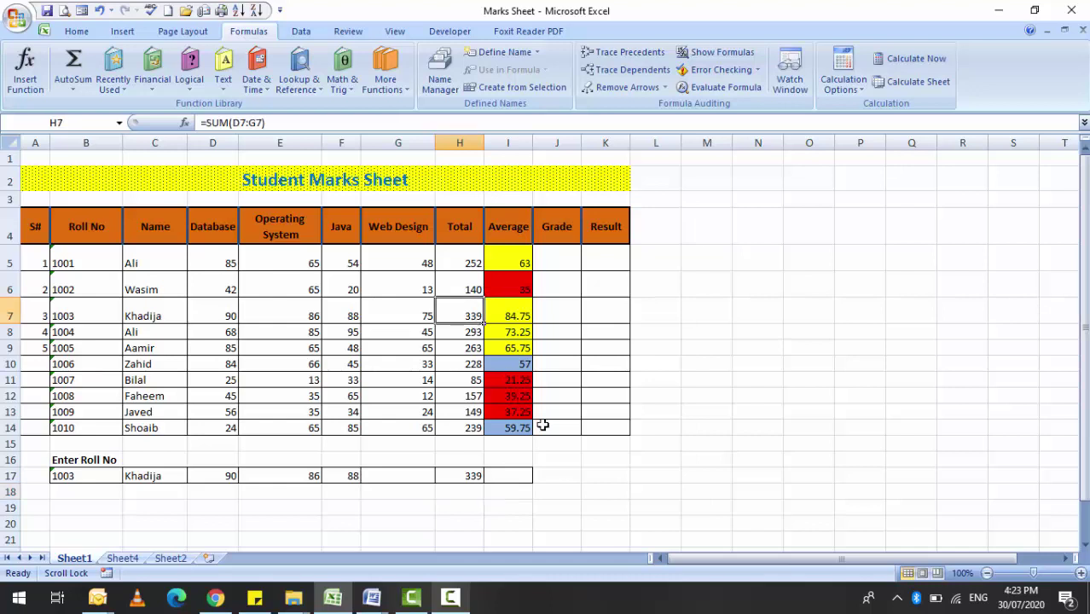
# Copy the VLOOKUP formula from H17 into the Average cell I17.
pyautogui.click(460, 476)
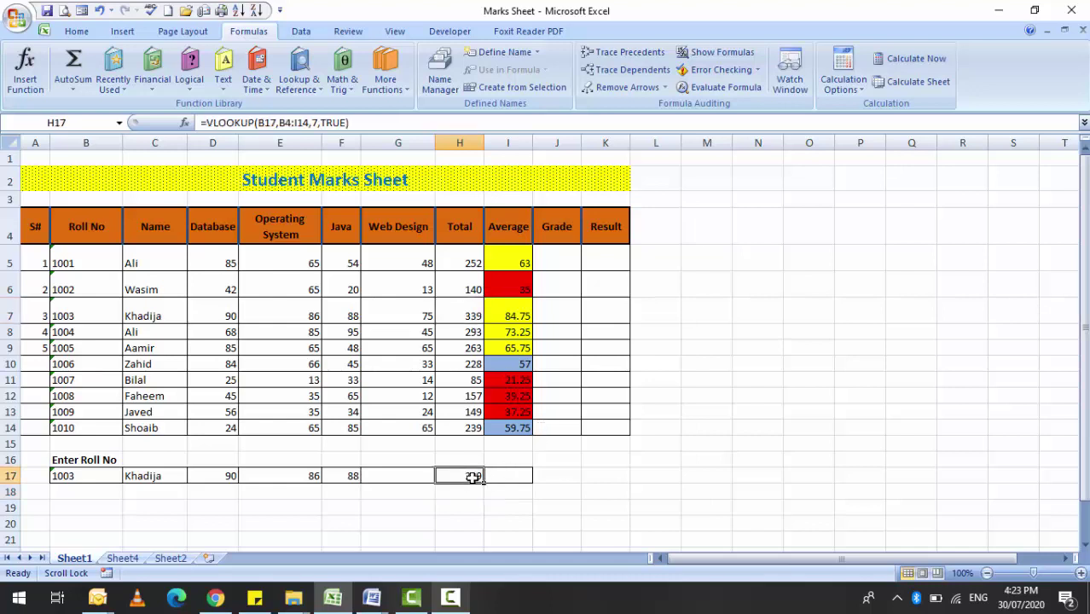
pyautogui.hotkey('ctrl', 'c')
pyautogui.click(497, 476)
pyautogui.hotkey('ctrl', 'v')
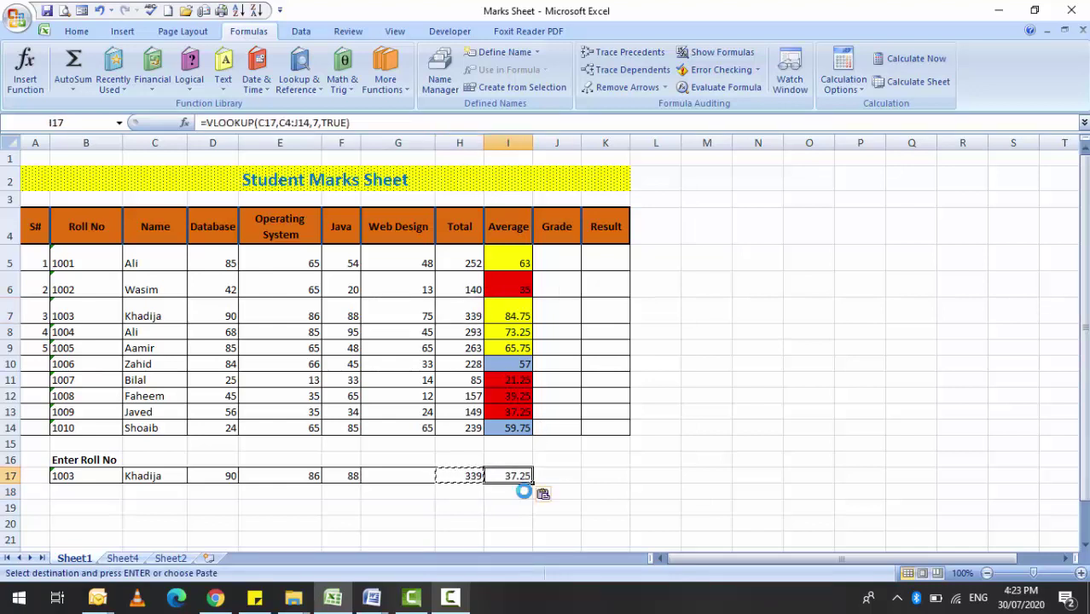
# Change the lookup value in the I17 VLOOKUP formula to B17.
pyautogui.press('F2')
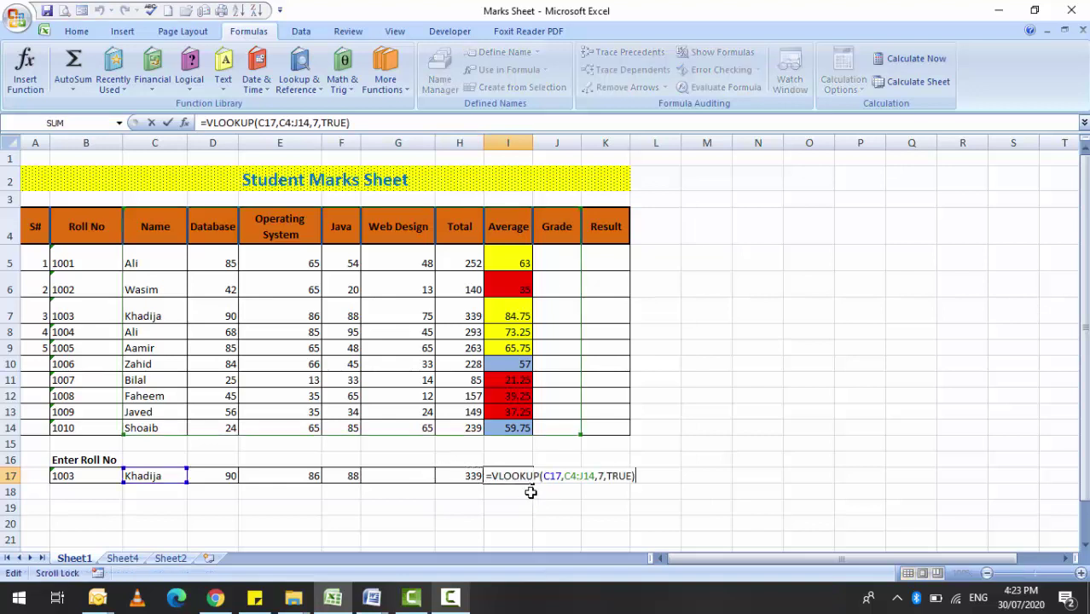
pyautogui.press('Left')
pyautogui.press('Left')
pyautogui.press('Left')
pyautogui.press('Left')
pyautogui.press('Left')
pyautogui.press('Left')
pyautogui.press('Left')
pyautogui.press('Left')
pyautogui.press('Left')
pyautogui.press('Left')
pyautogui.press('Left')
pyautogui.press('Left')
pyautogui.press('Left')
pyautogui.press('Left')
pyautogui.press('Left')
pyautogui.press('Left')
pyautogui.press('Left')
pyautogui.press('BackSpace')
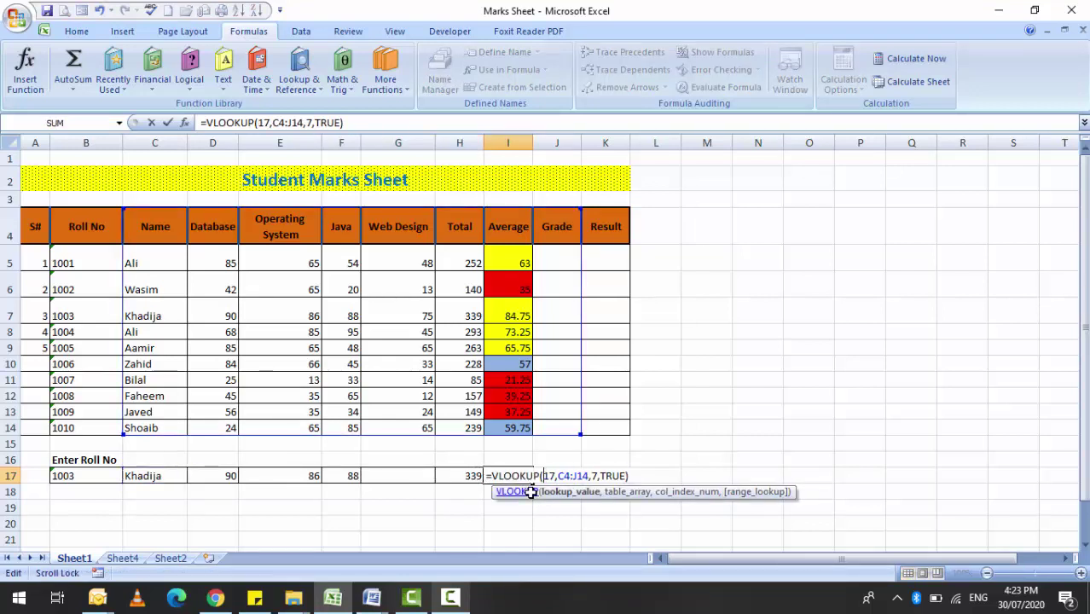
pyautogui.write('B')
# Change the table array in the I17 VLOOKUP formula to B4:I14.
pyautogui.press('Right')
pyautogui.press('Right')
pyautogui.press('Right')
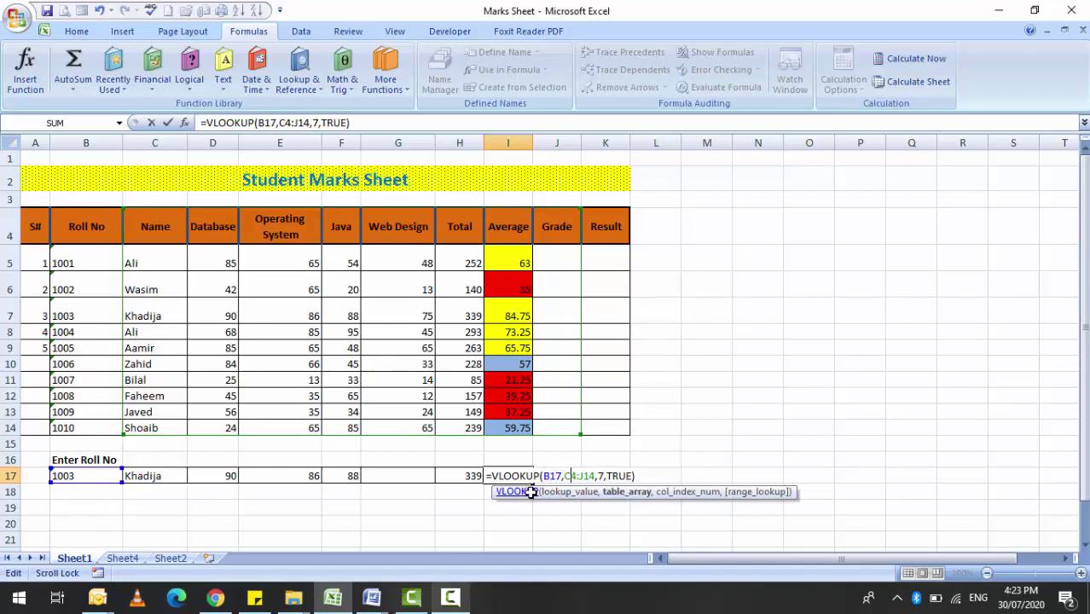
pyautogui.press('BackSpace')
pyautogui.write('B')
pyautogui.press('Right')
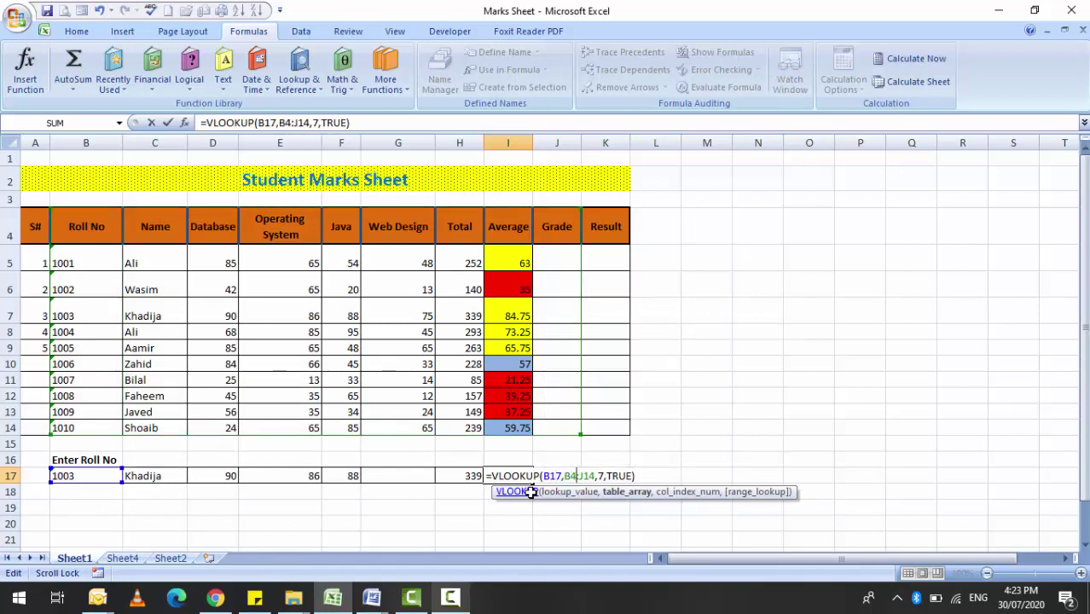
pyautogui.press('BackSpace')
pyautogui.write('I')
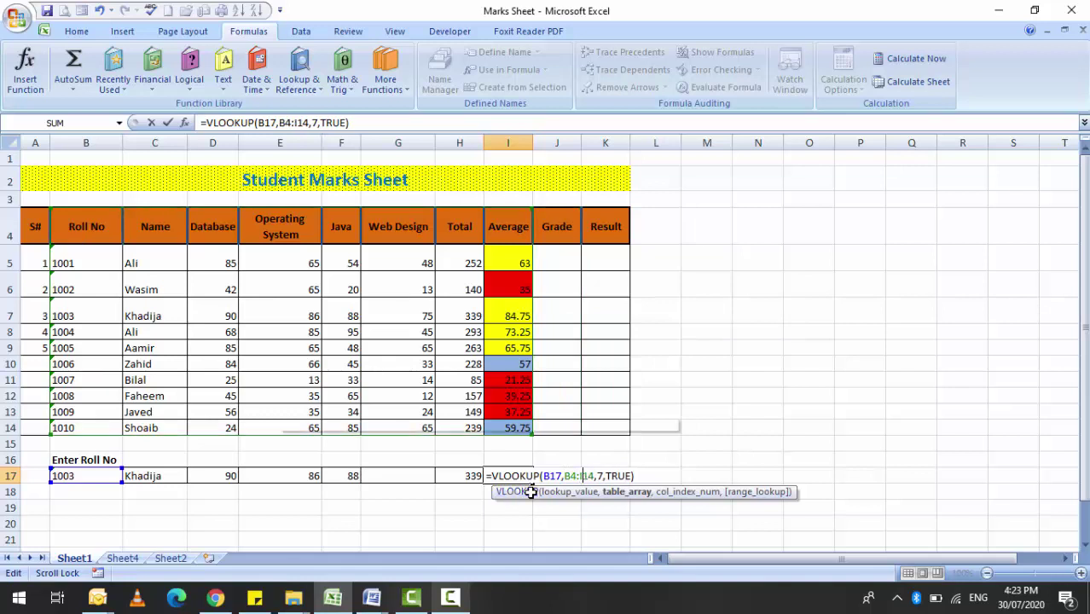
# Set the column index in the I17 VLOOKUP formula to 8 and check the result against the average in I7.
pyautogui.press('Right')
pyautogui.press('Right')
pyautogui.press('Right')
pyautogui.press('Right')
pyautogui.press('BackSpace')
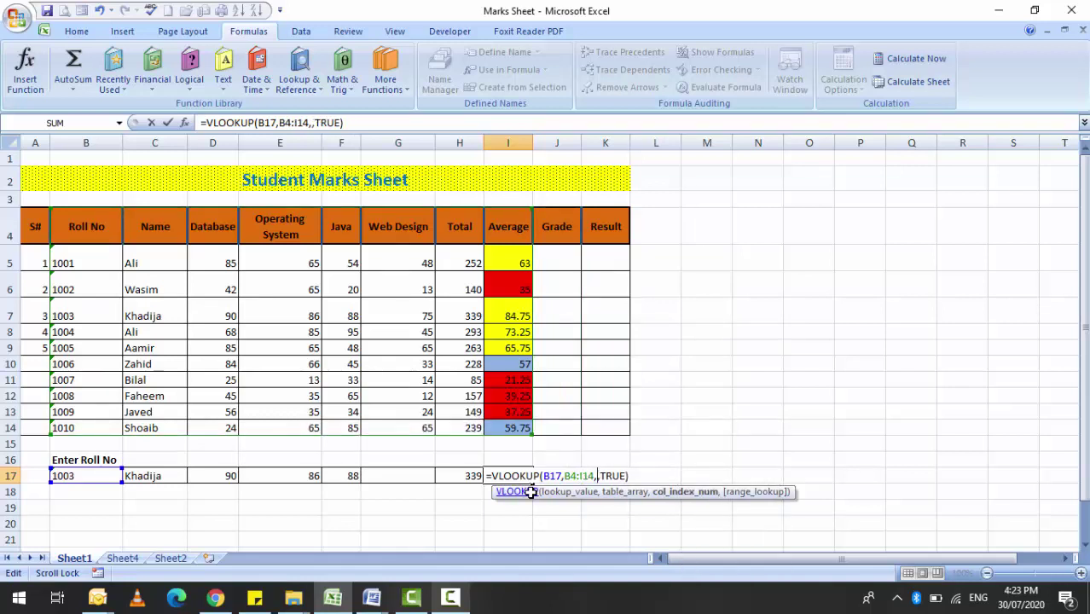
pyautogui.write('8')
pyautogui.press('Return')
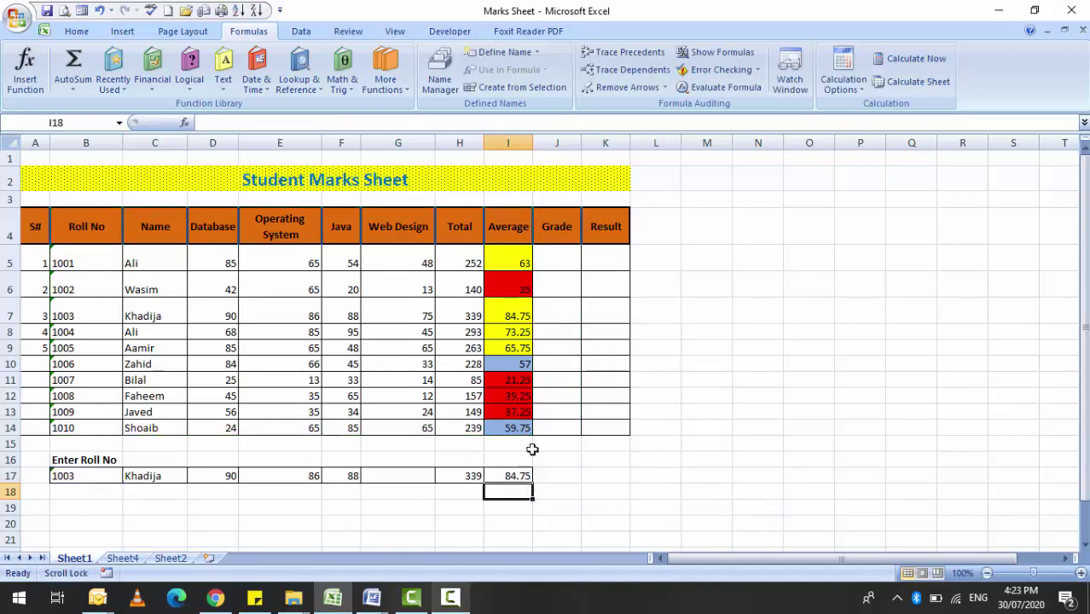
pyautogui.click(511, 316)
# Review the VLOOKUP formulas in D17, E17 and H17, examining the column index argument of the Total formula.
pyautogui.click(83, 475)
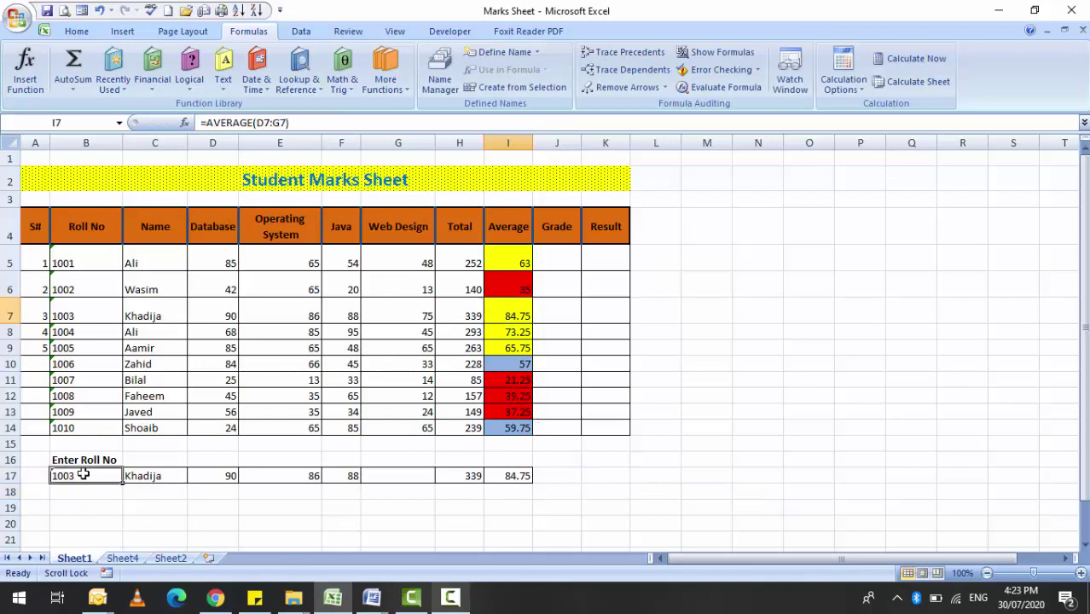
pyautogui.click(230, 475)
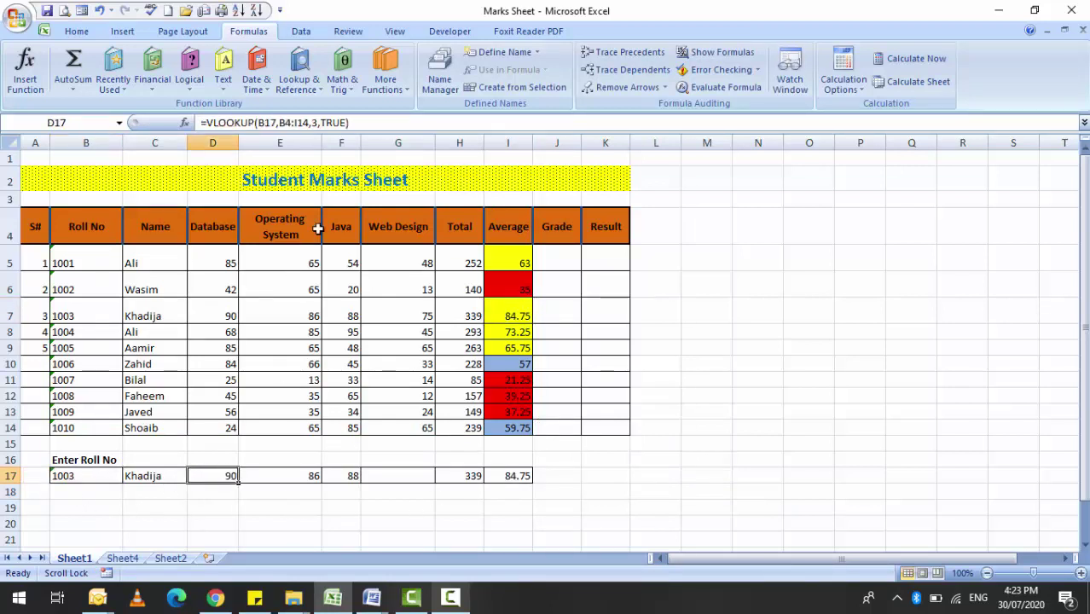
pyautogui.click(308, 474)
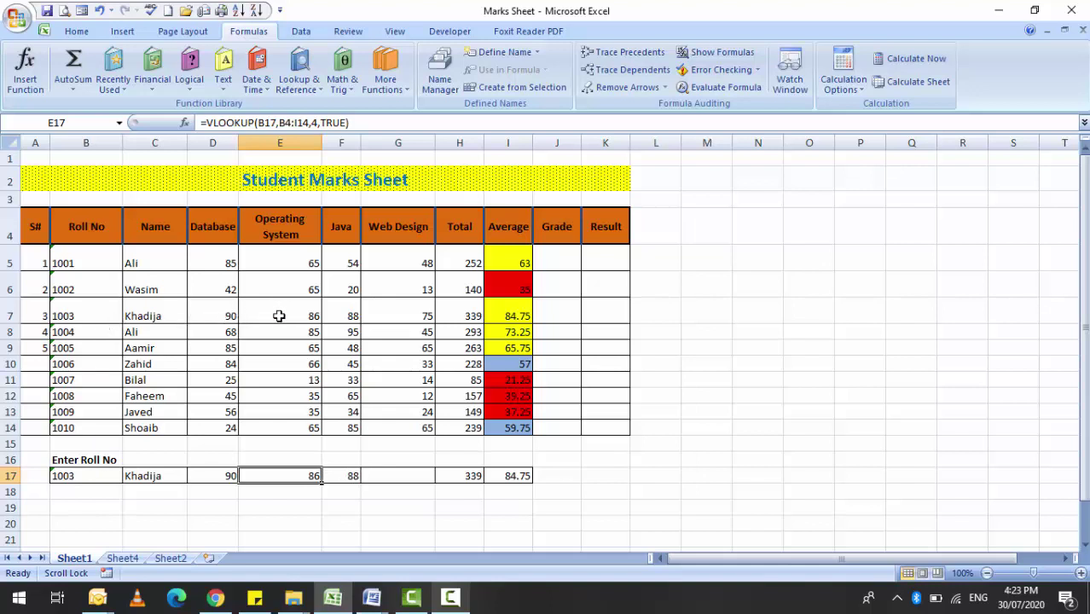
pyautogui.click(460, 479)
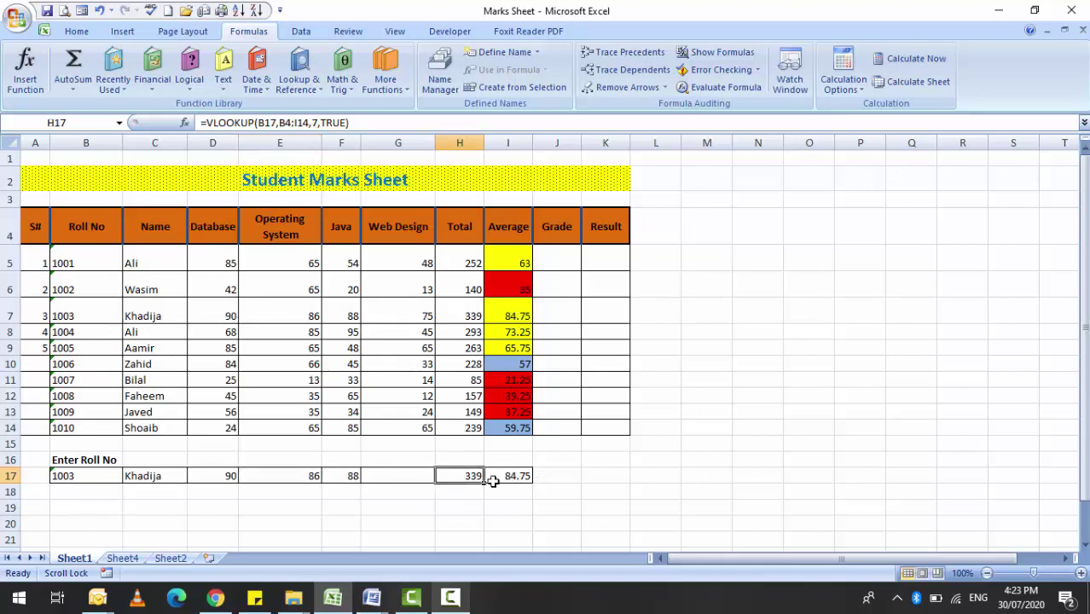
pyautogui.click(313, 122)
pyautogui.doubleClick(314, 123)
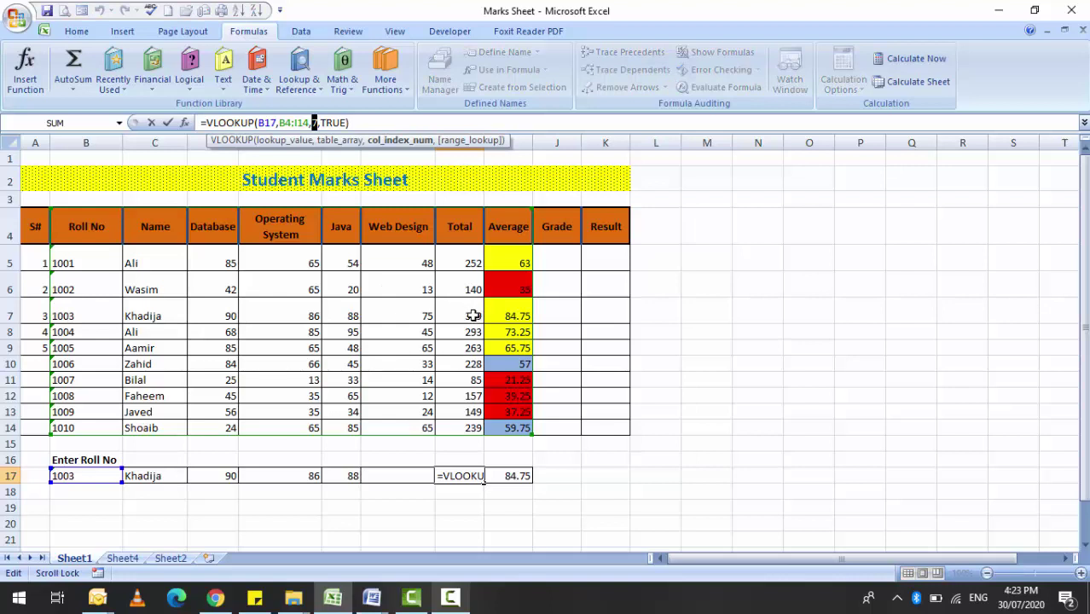
pyautogui.press('Return')
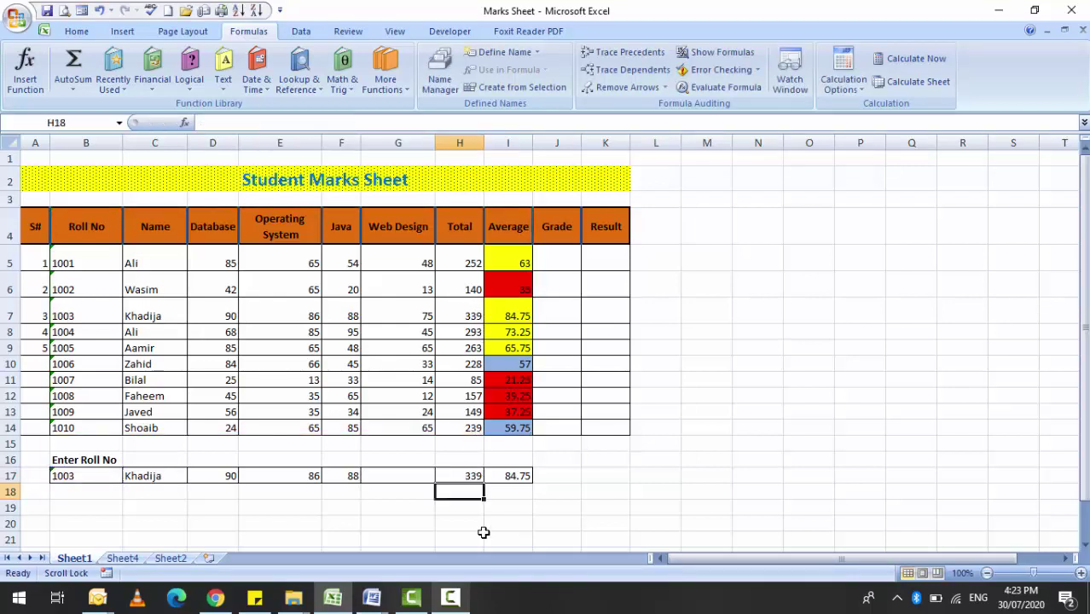
# Enter roll number 1006 as text in cell B17 to test the lookup formulas.
pyautogui.click(67, 475)
pyautogui.write("'")
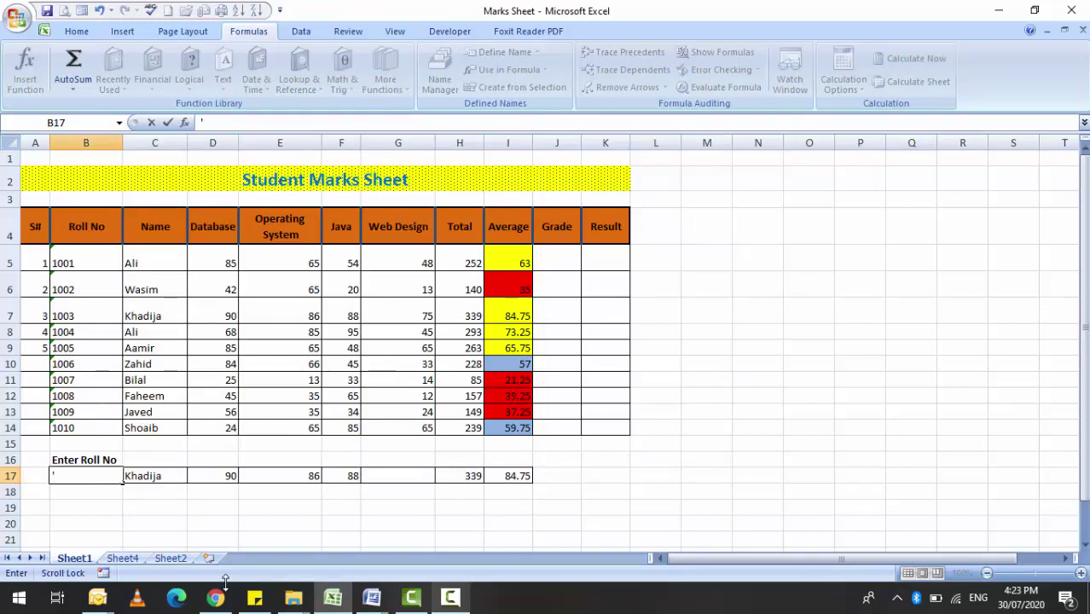
pyautogui.write('1006')
pyautogui.press('Return')
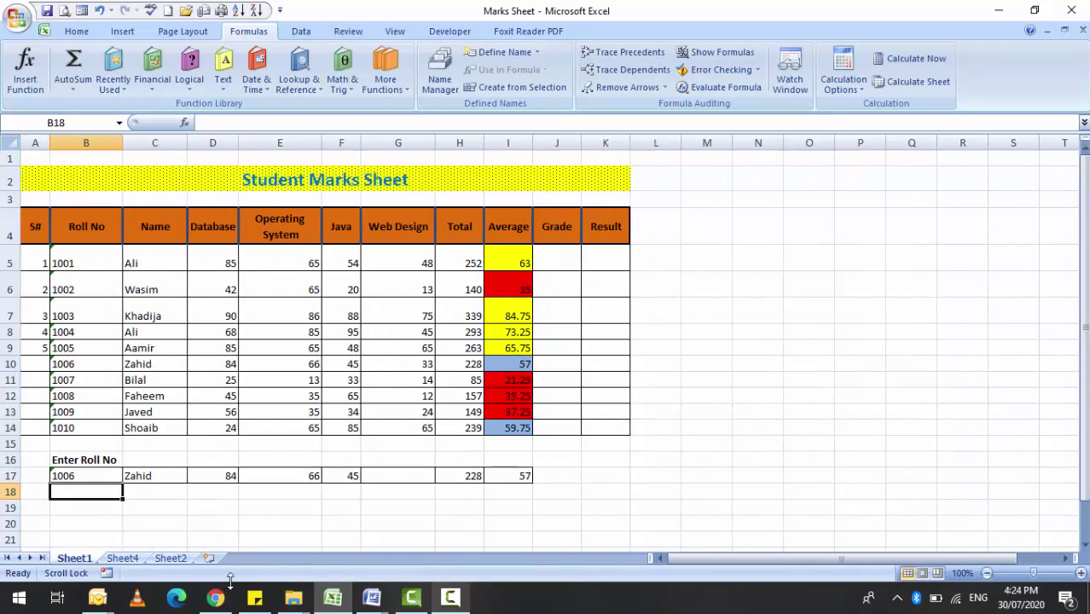
pyautogui.click(114, 475)
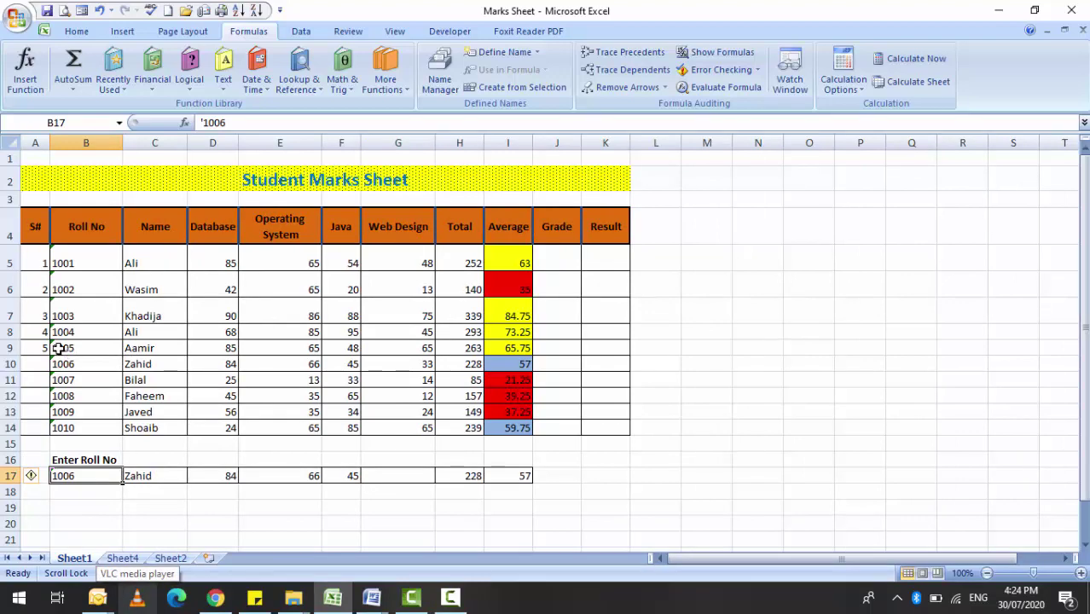
# Enter roll number 1009 as text in cell B17 and compare the returned values with the matching record in row 13.
pyautogui.click(10, 363)
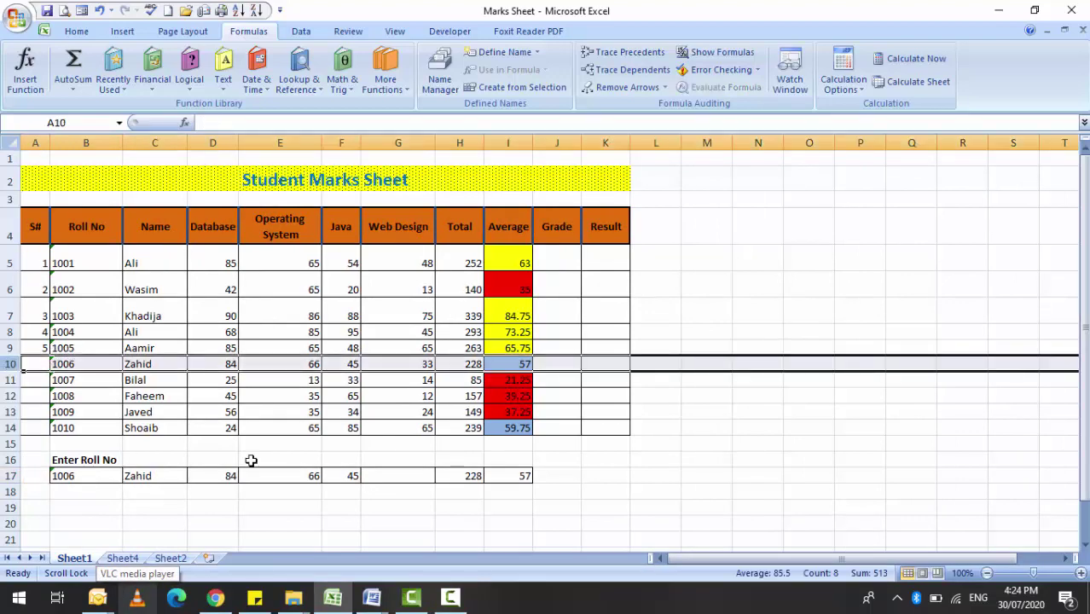
pyautogui.click(85, 476)
pyautogui.write("'")
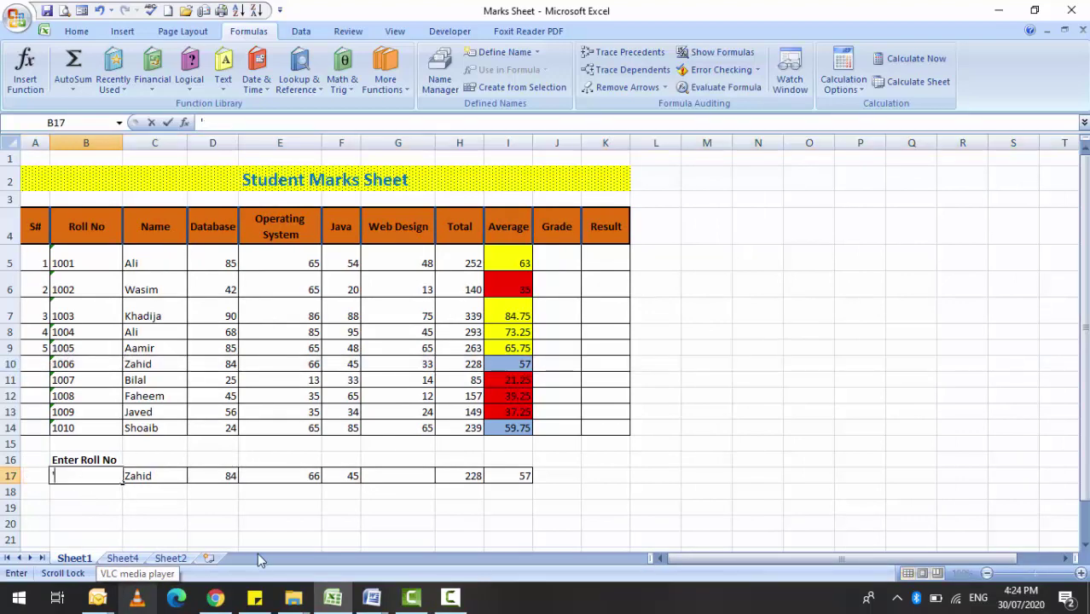
pyautogui.write('100')
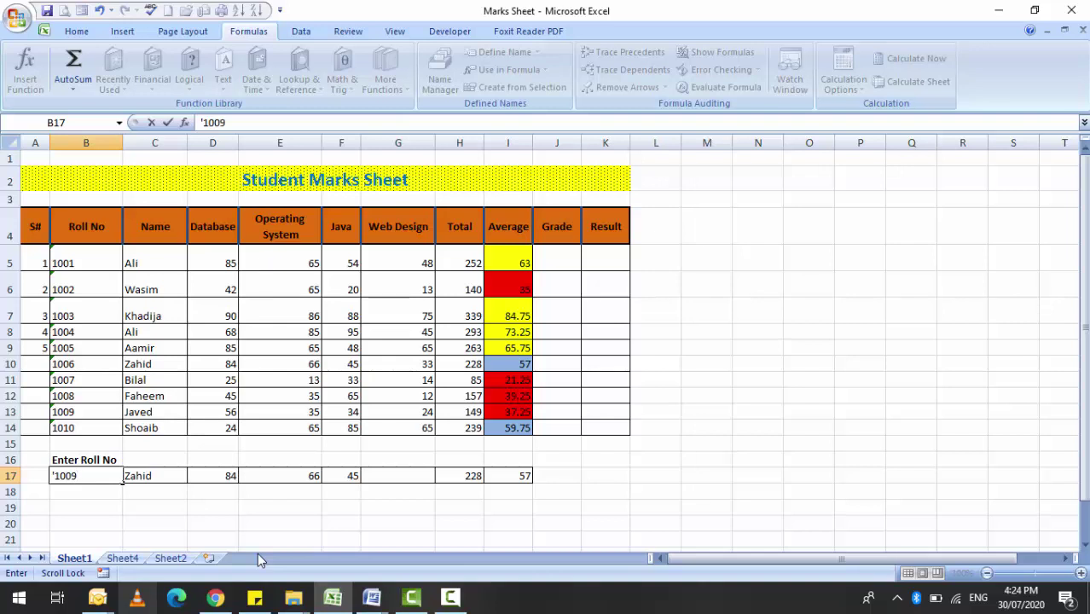
pyautogui.write('9')
pyautogui.press('Return')
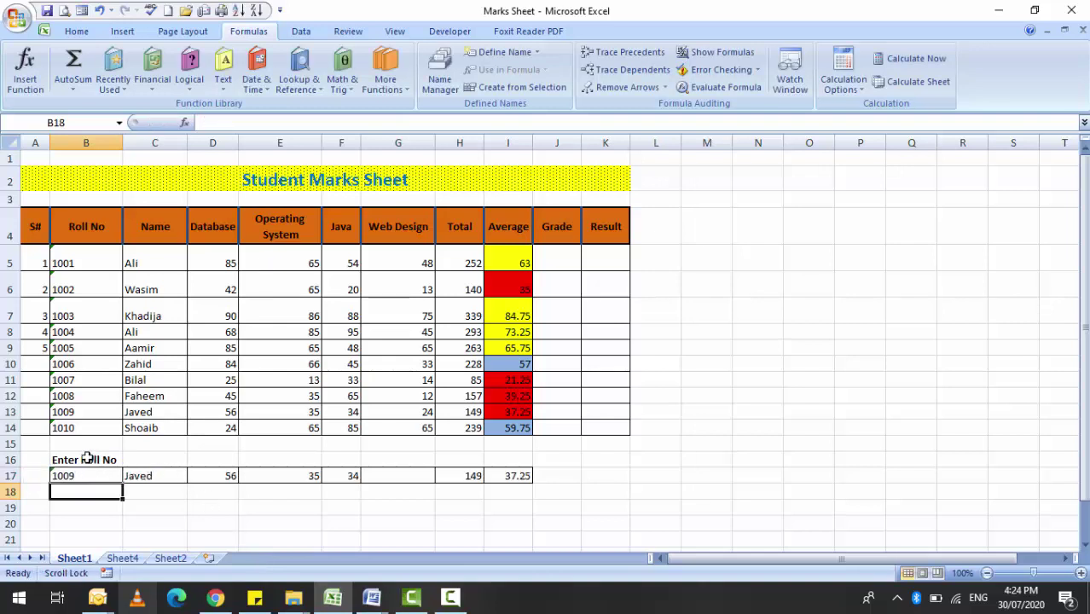
pyautogui.click(4, 412)
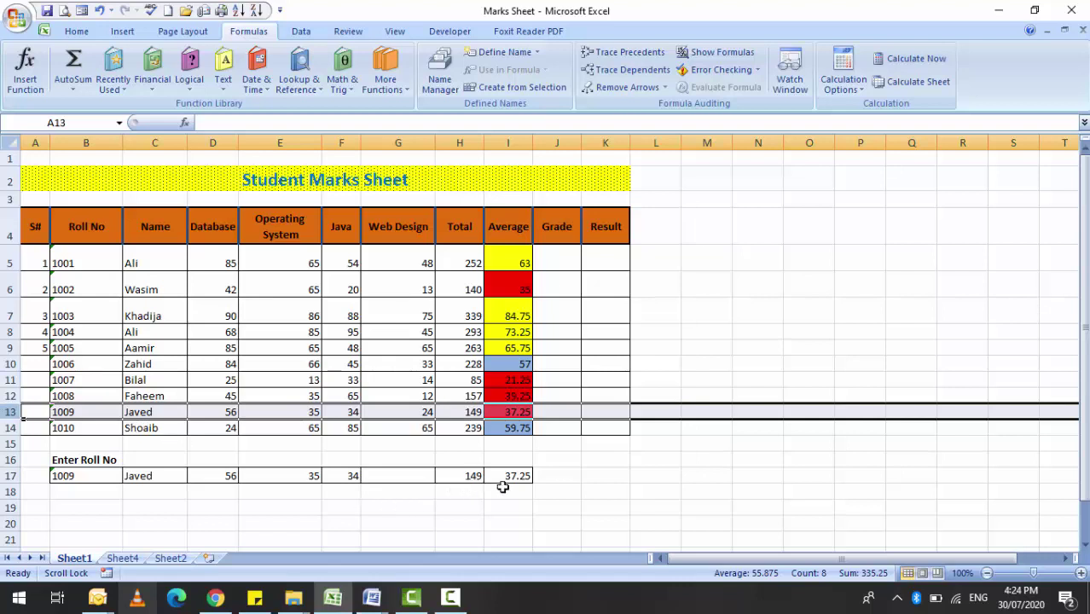
pyautogui.click(93, 474)
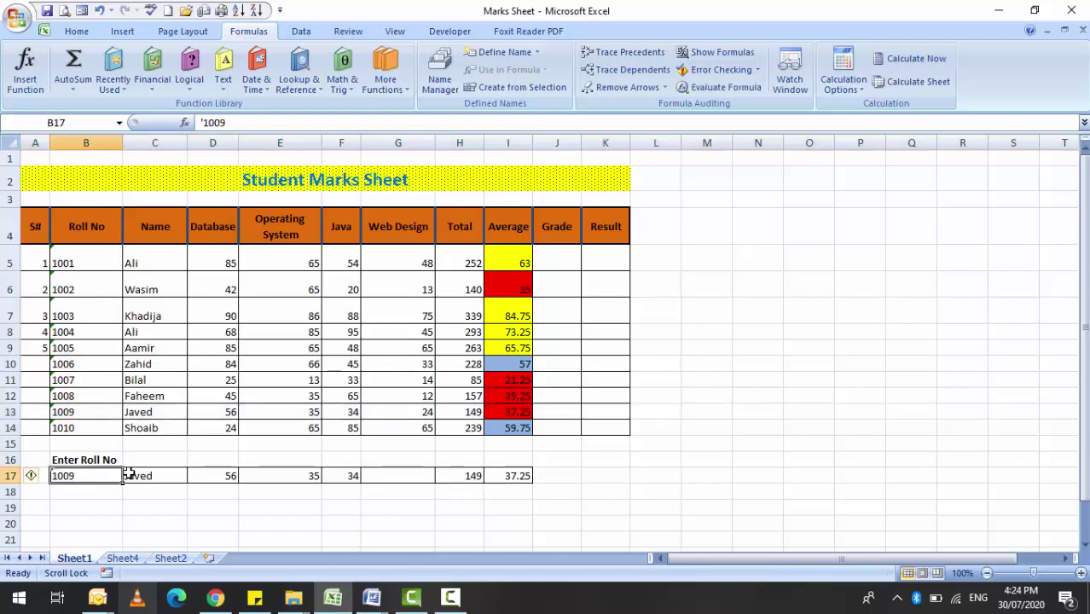